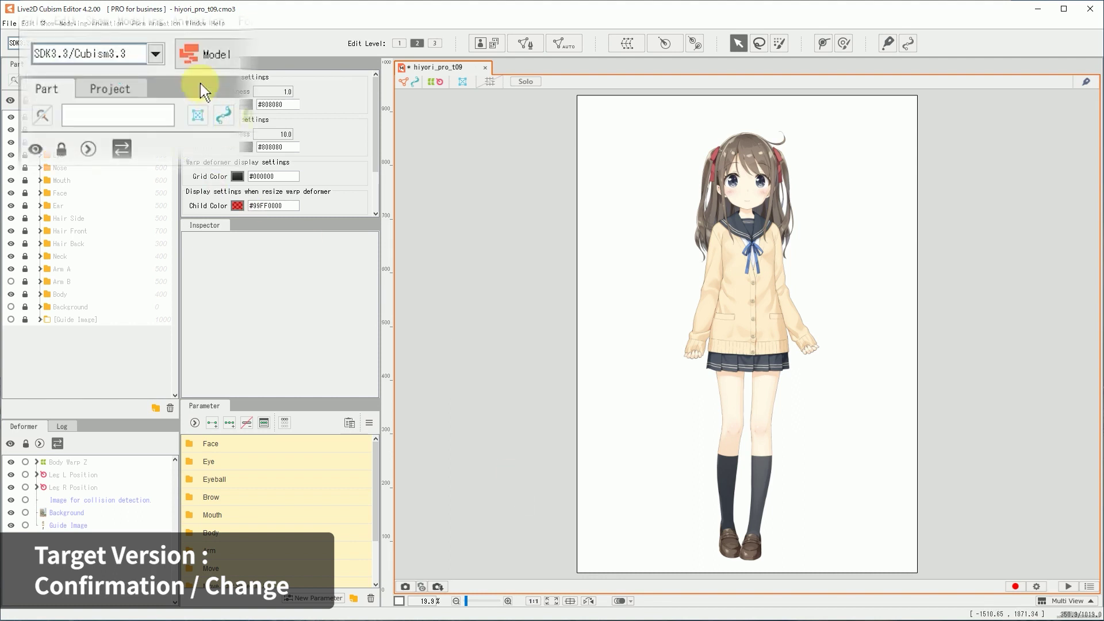
Step: Change the model's target version to SDK4.2/Cubism4.2 and confirm the selection
click(155, 54)
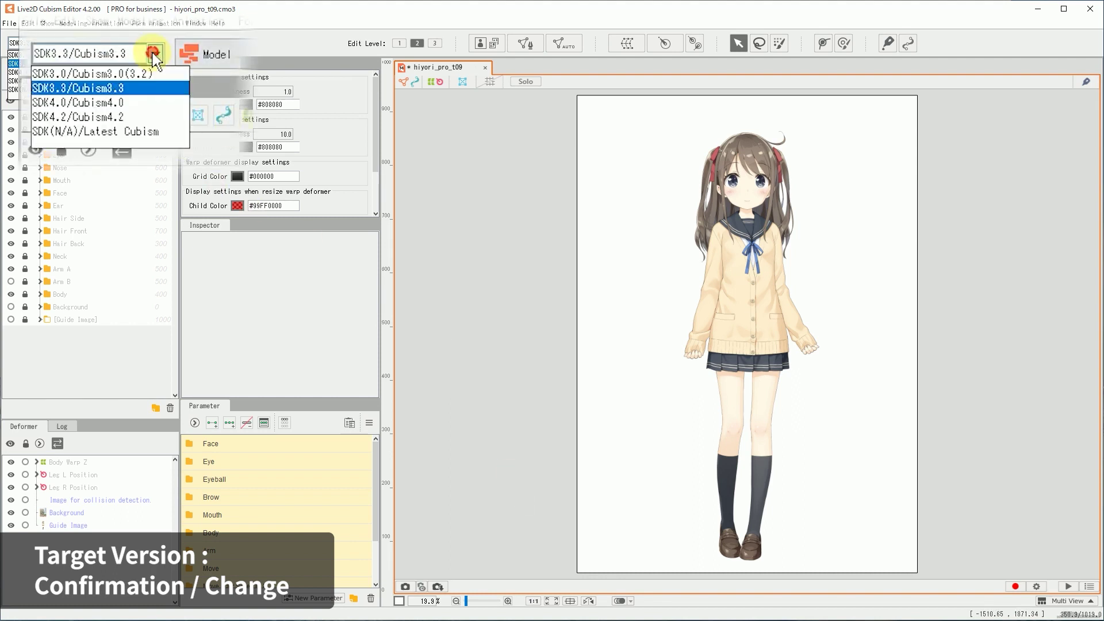
click(142, 117)
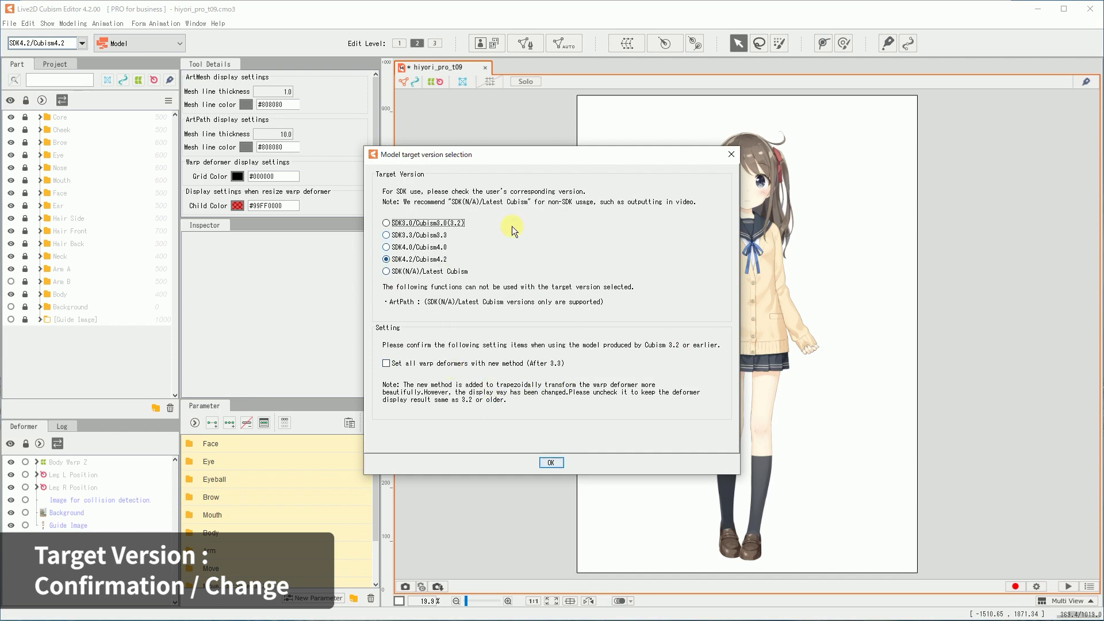
click(552, 462)
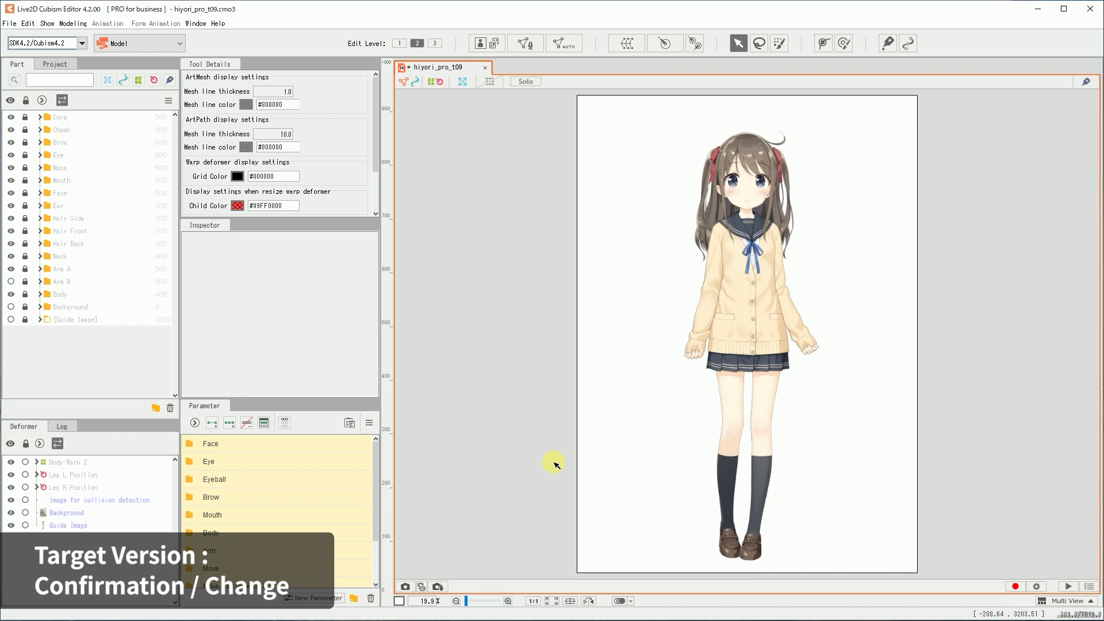
click(10, 23)
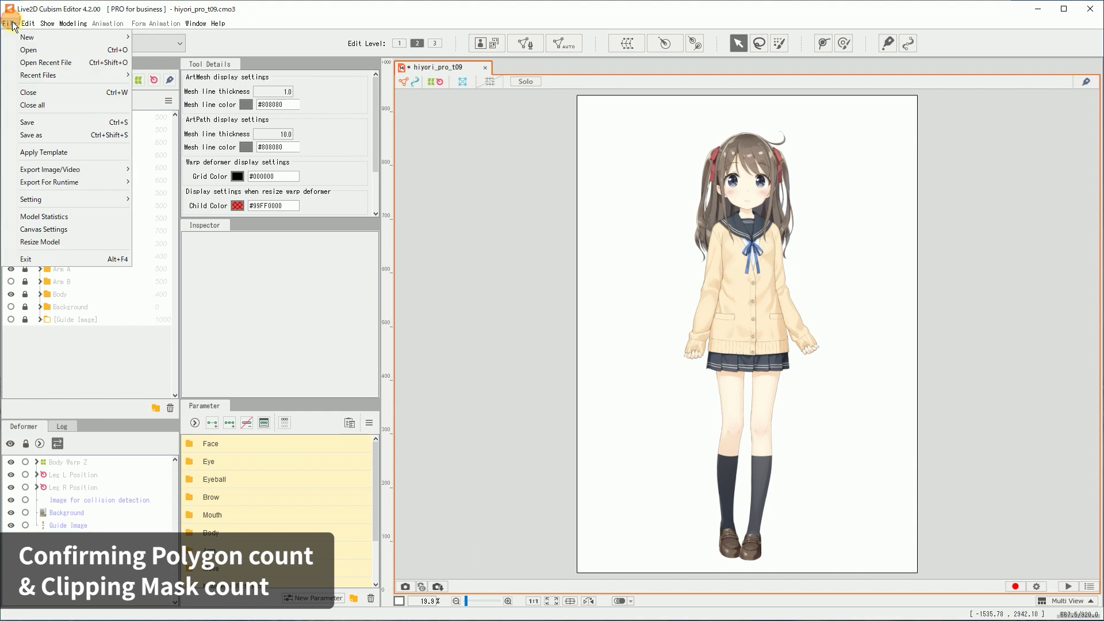
Step: Show Model Statistics to check polygon count (3750) and clipping masks (8)
click(47, 217)
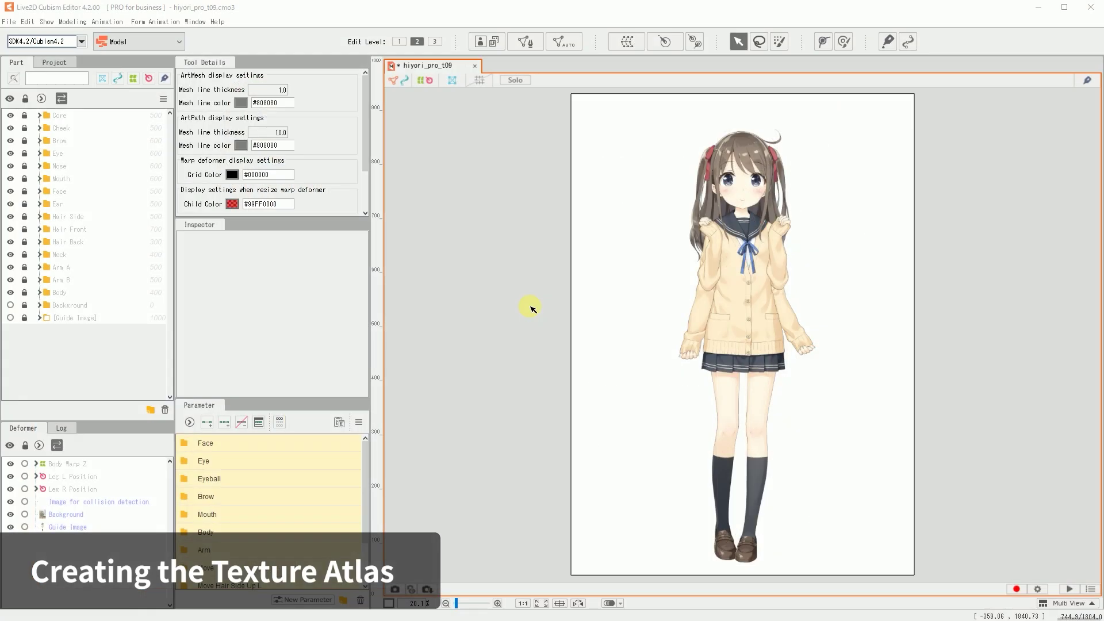
Step: Create a 2048 × 2048 px texture atlas with Displayed Model Images auto-laid out
click(496, 49)
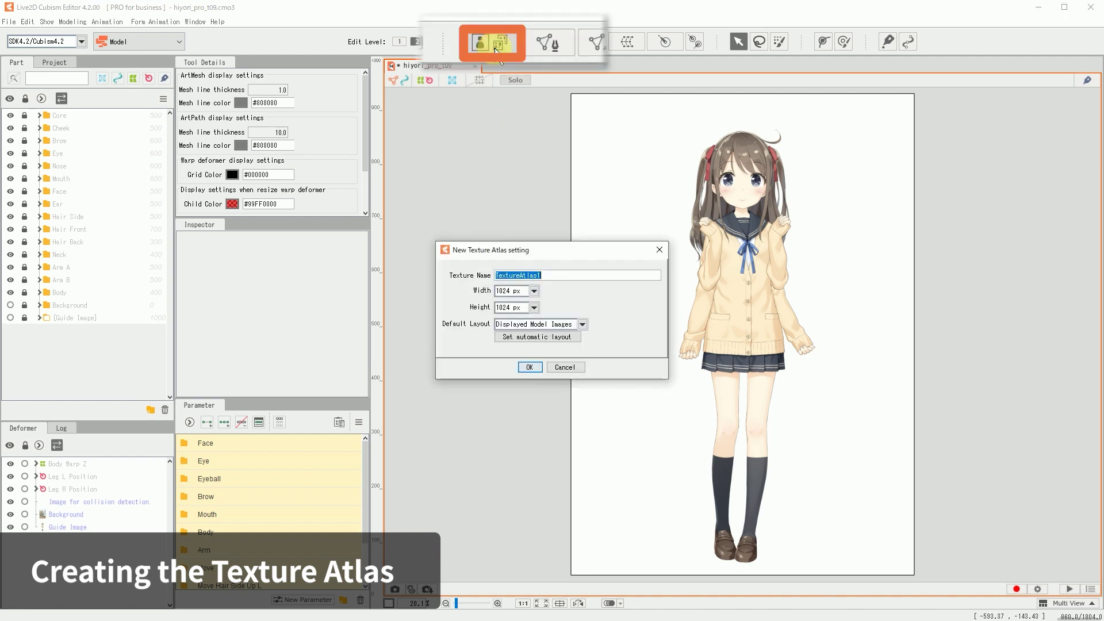
click(534, 290)
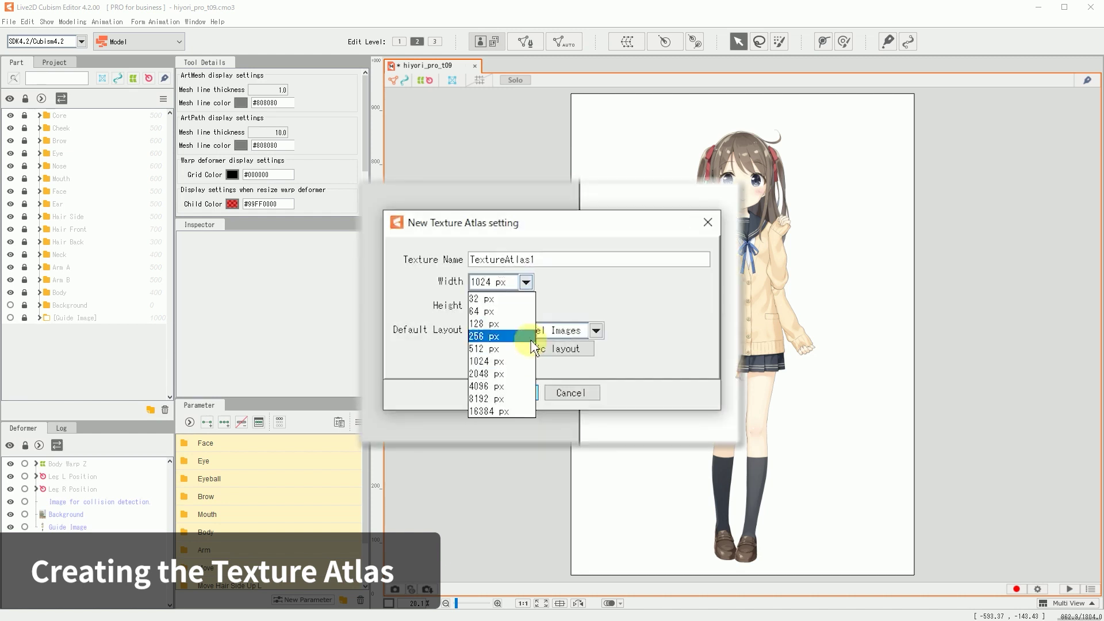
click(520, 354)
click(534, 307)
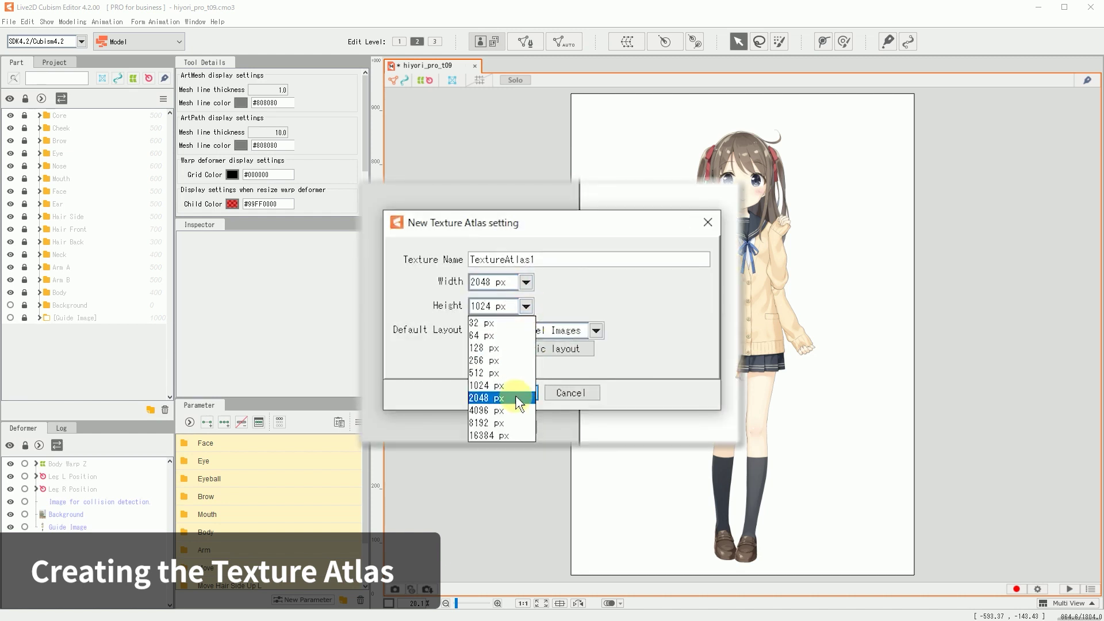
click(495, 397)
click(596, 330)
click(586, 372)
click(555, 348)
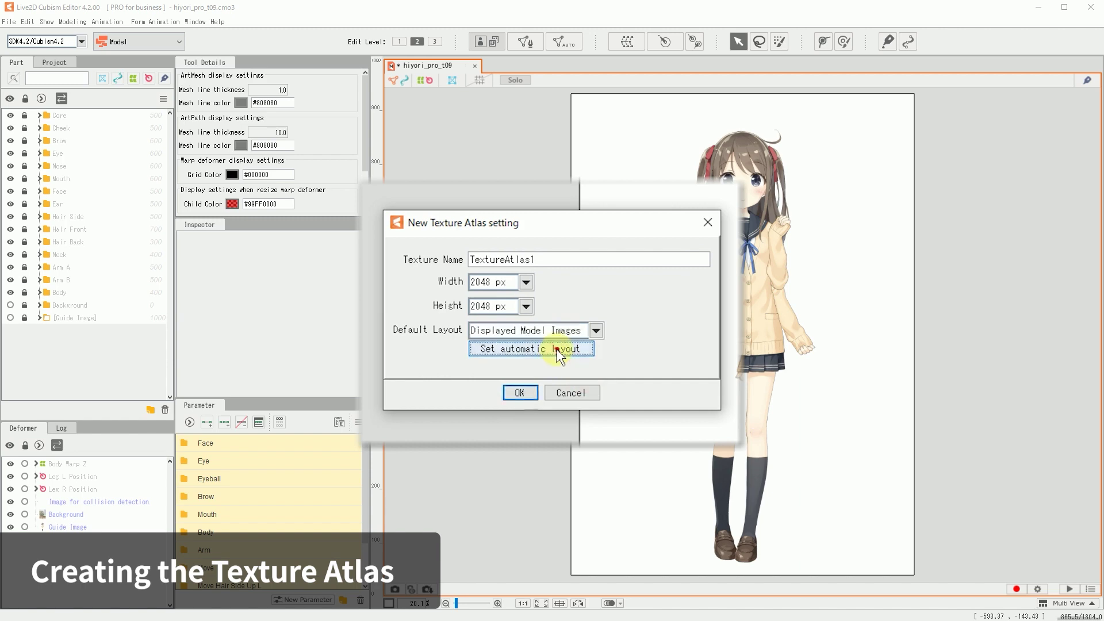
click(520, 399)
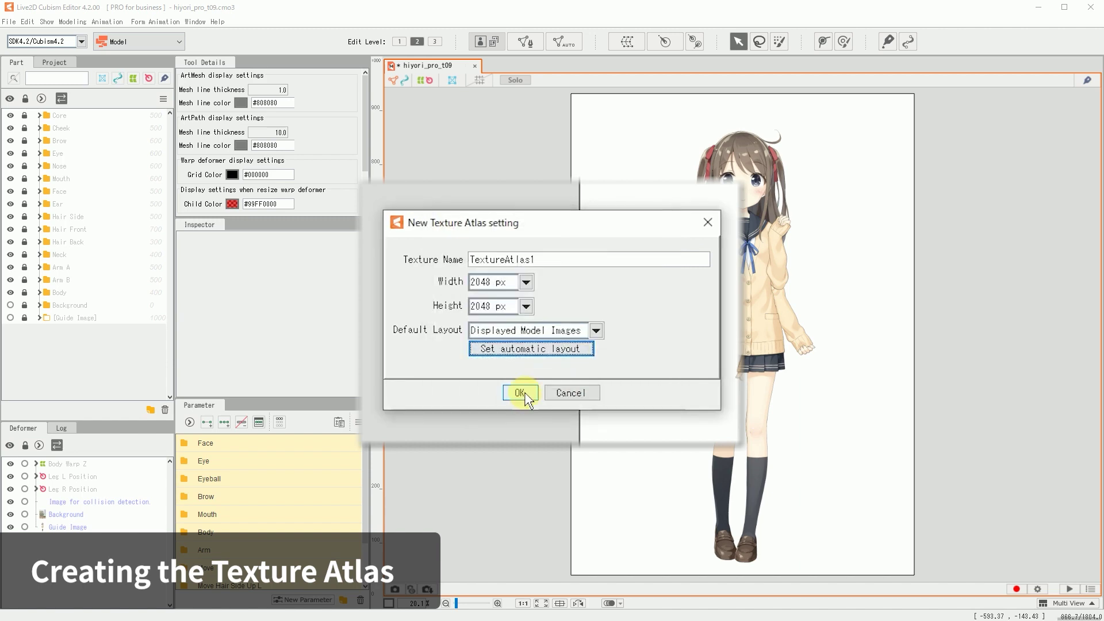
click(521, 394)
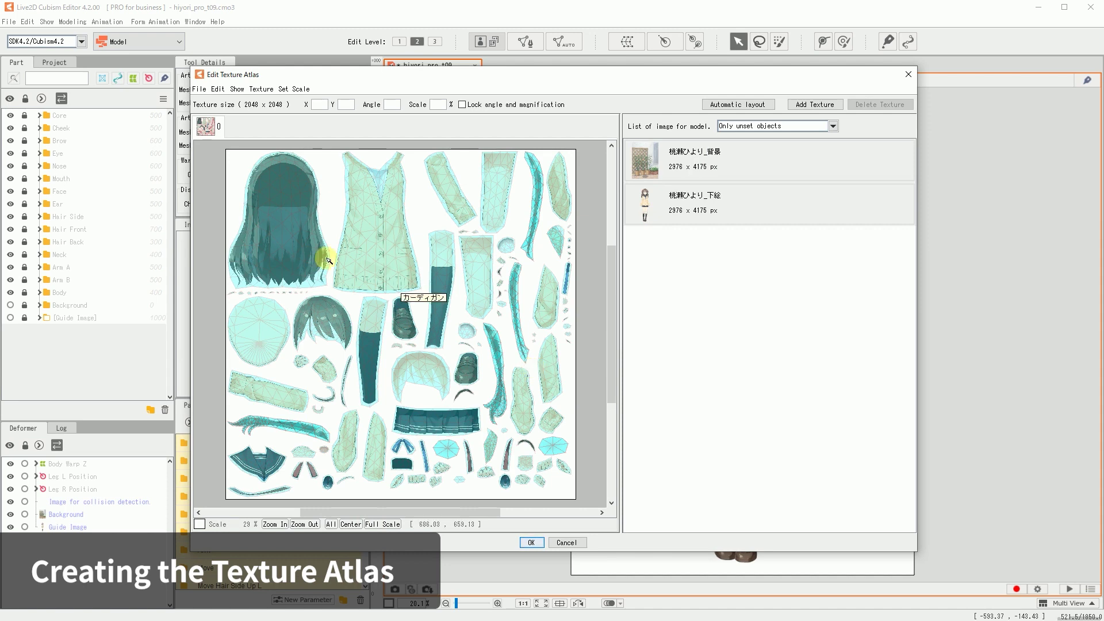
click(292, 249)
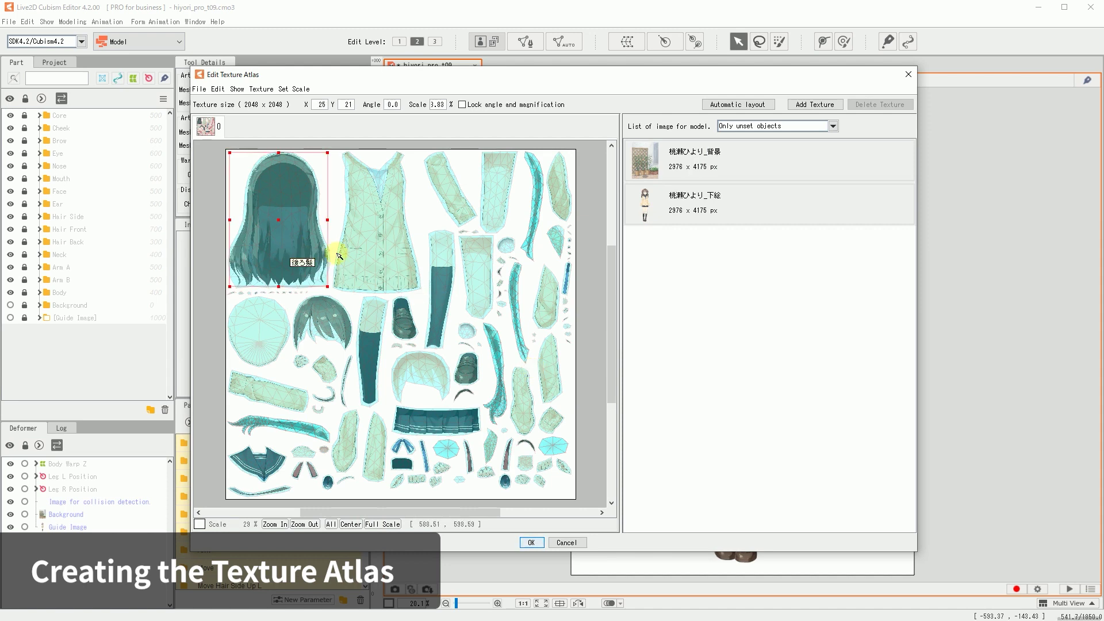
click(370, 251)
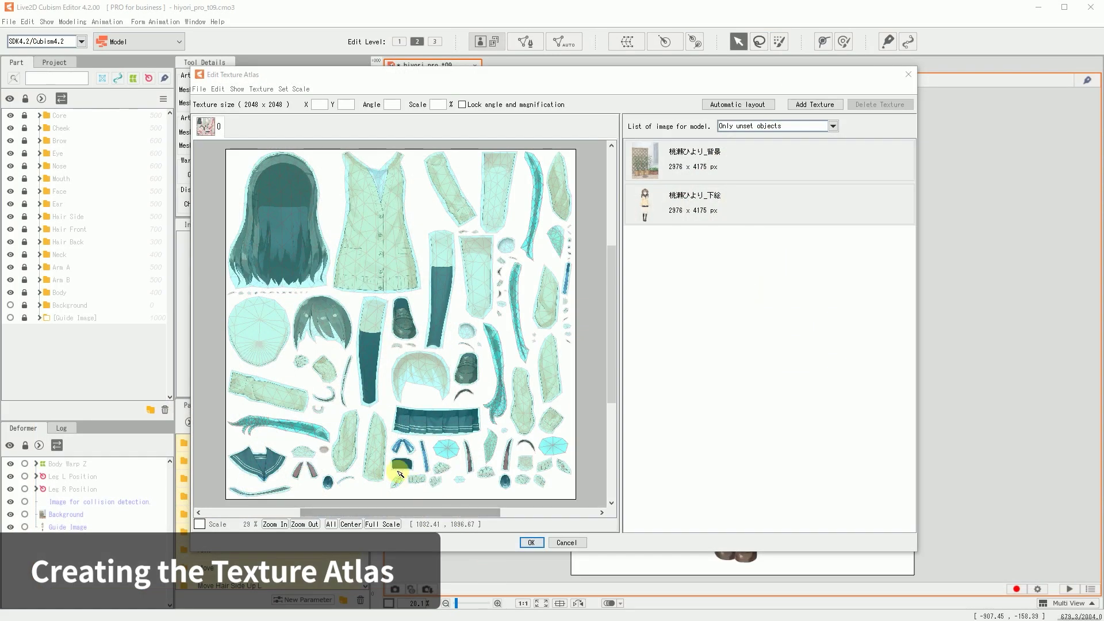
Step: Set the selected leg piece's scale to 100 on the atlas
click(377, 456)
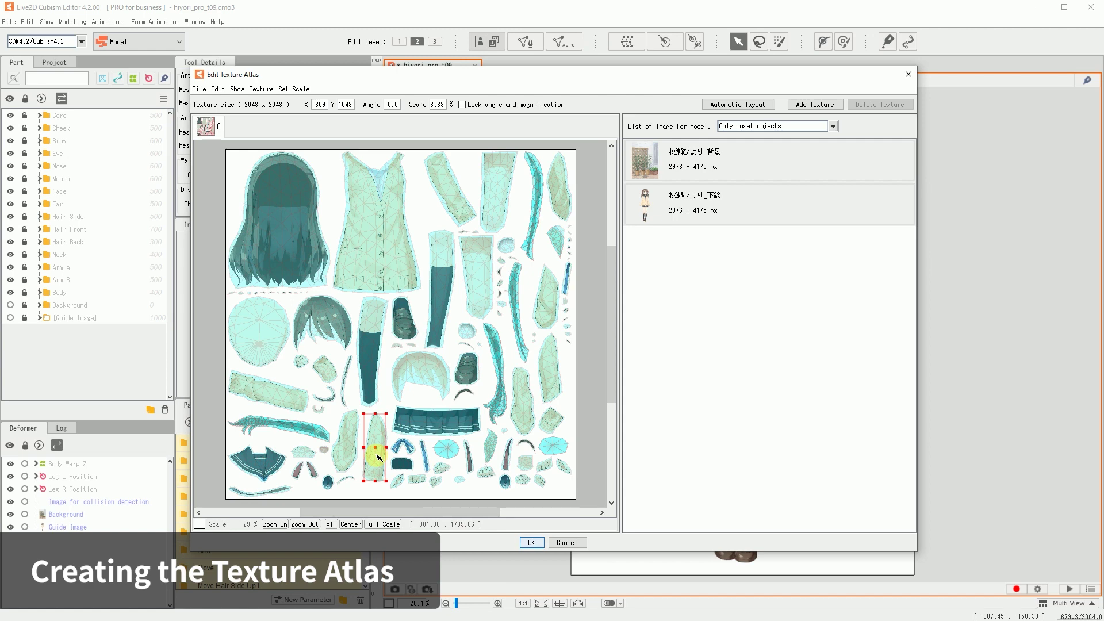
double_click(443, 104)
text(100)
key(Return)
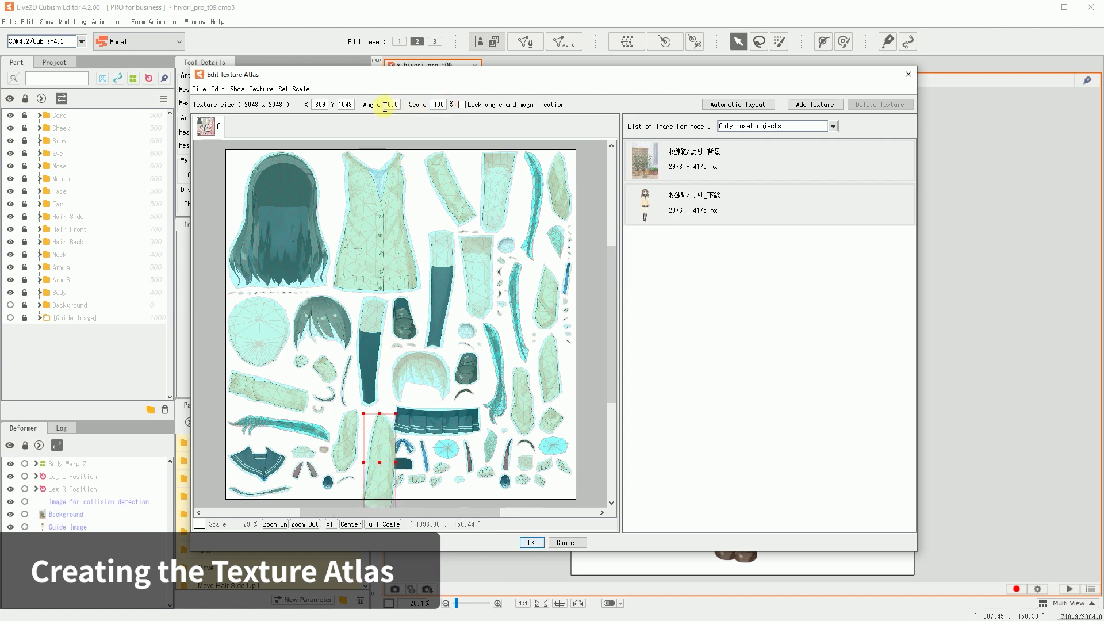
Step: Select the back hair, vest and calf pieces together on the atlas
drag(231, 158, 402, 286)
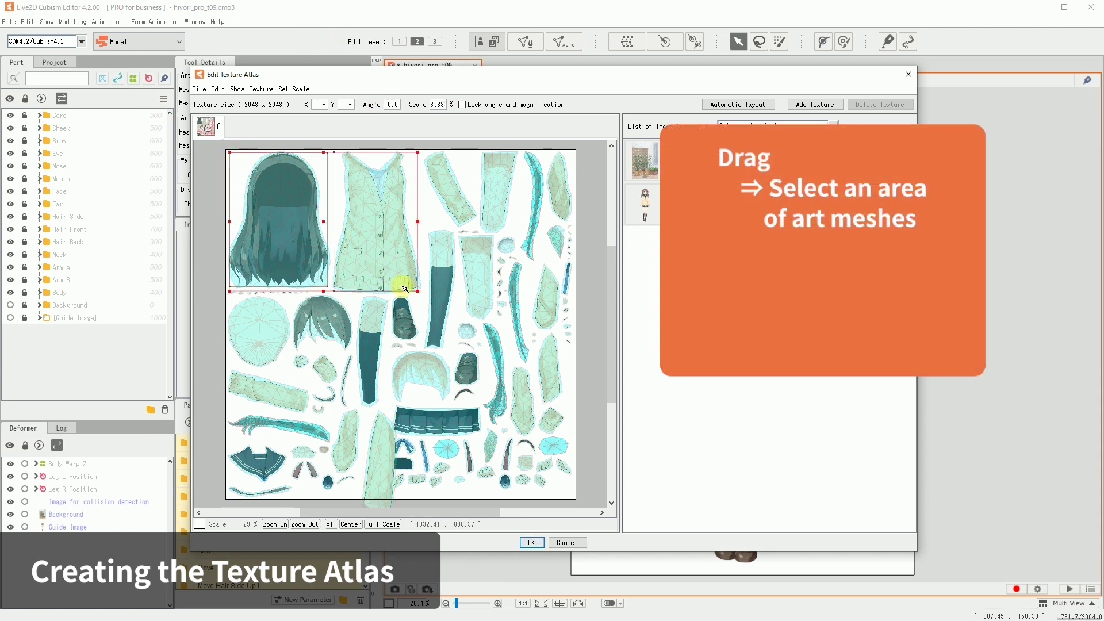
click(296, 243)
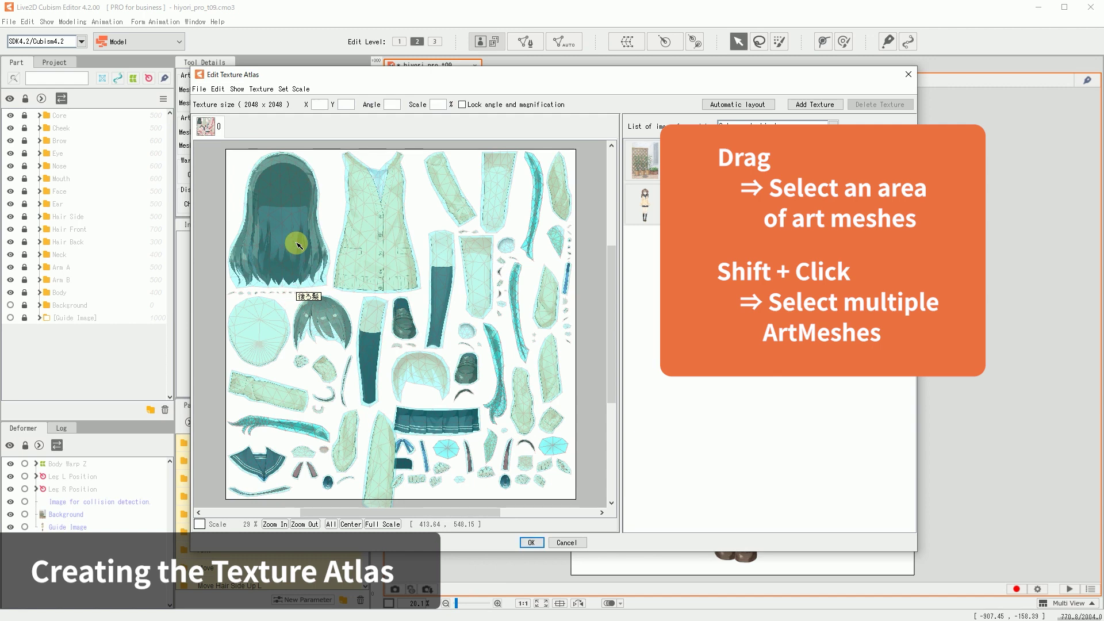
shift+click(391, 228)
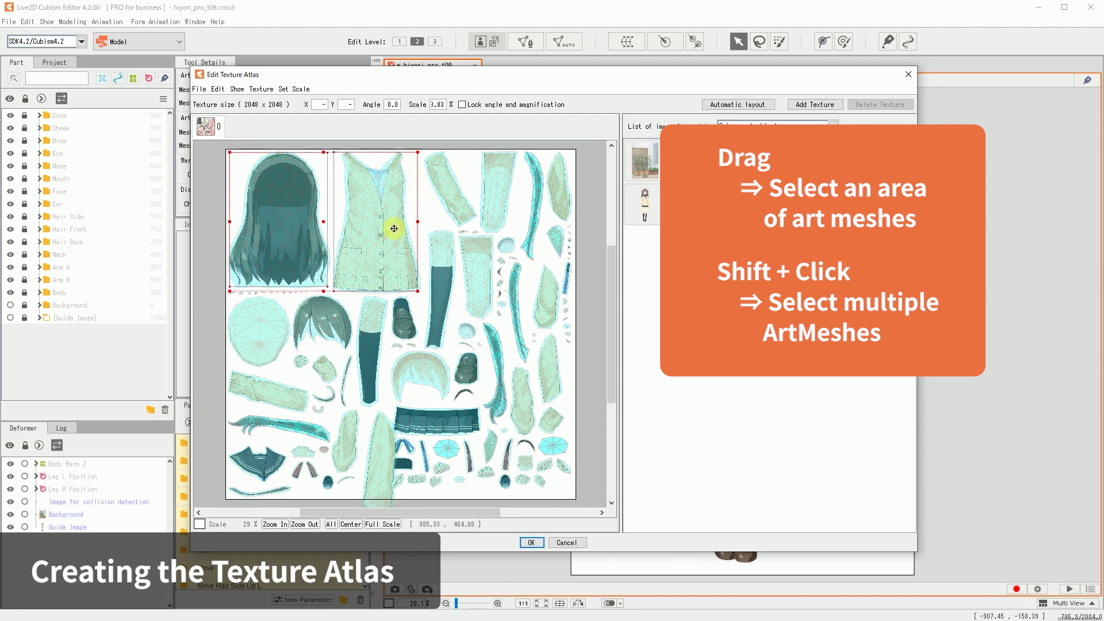
shift+click(374, 337)
click(429, 214)
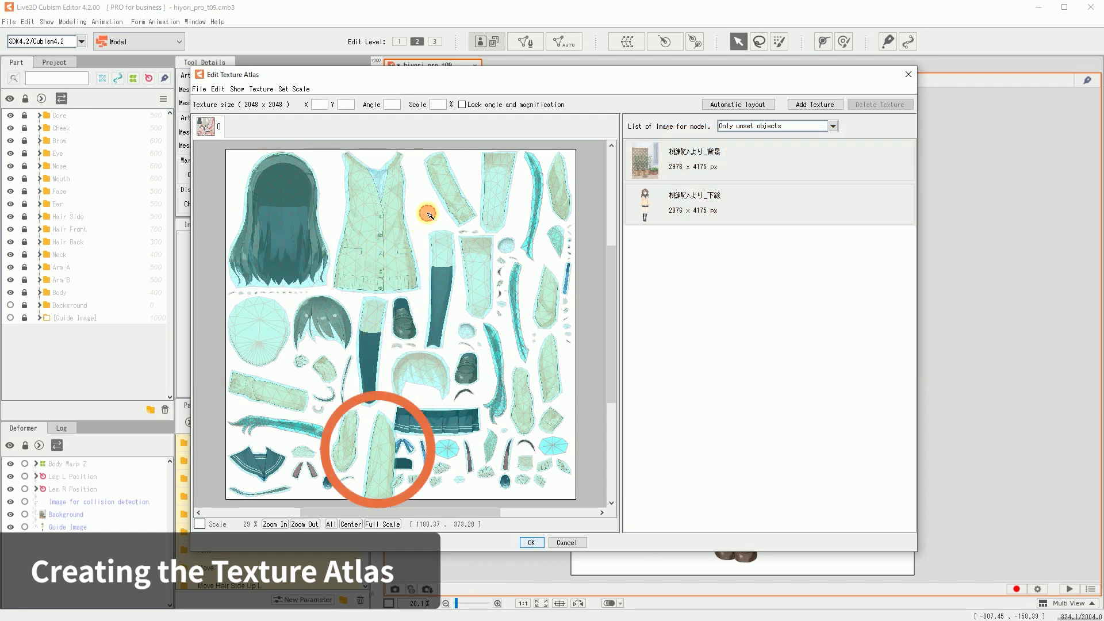
Step: Move the lower-leg piece up and slightly rotate it, then add another texture sheet
click(390, 451)
drag(389, 450, 370, 315)
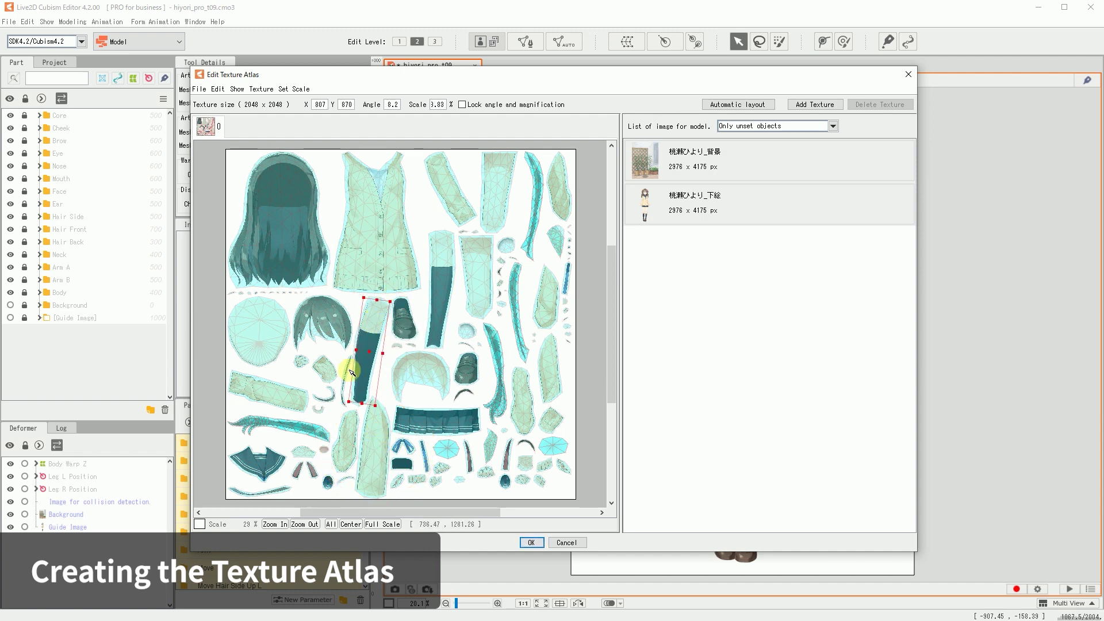
click(341, 374)
click(356, 384)
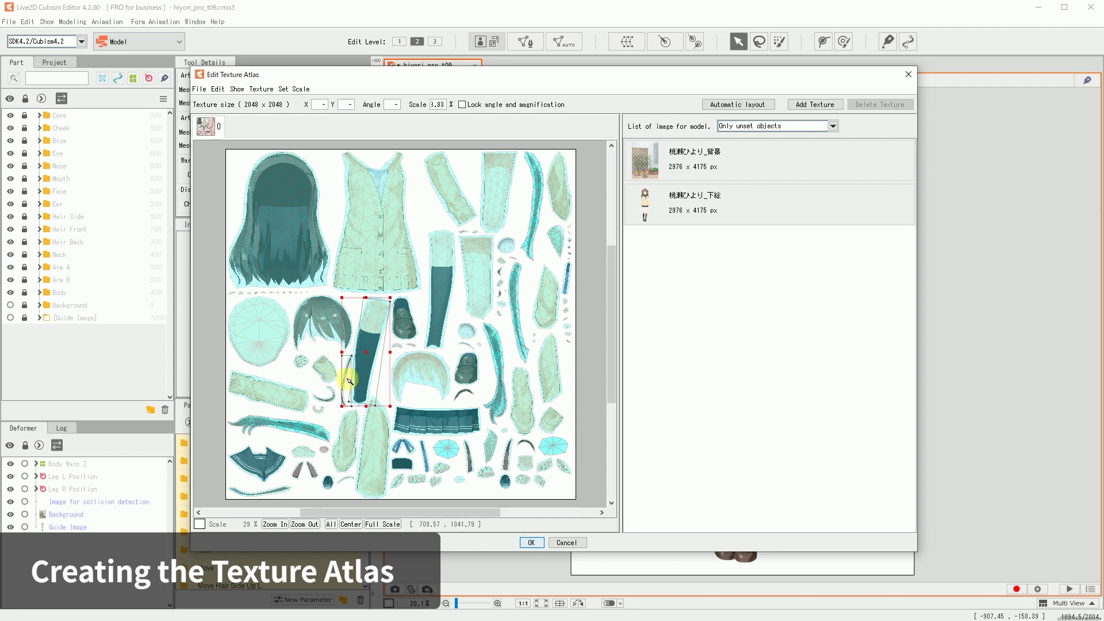
click(382, 391)
click(344, 383)
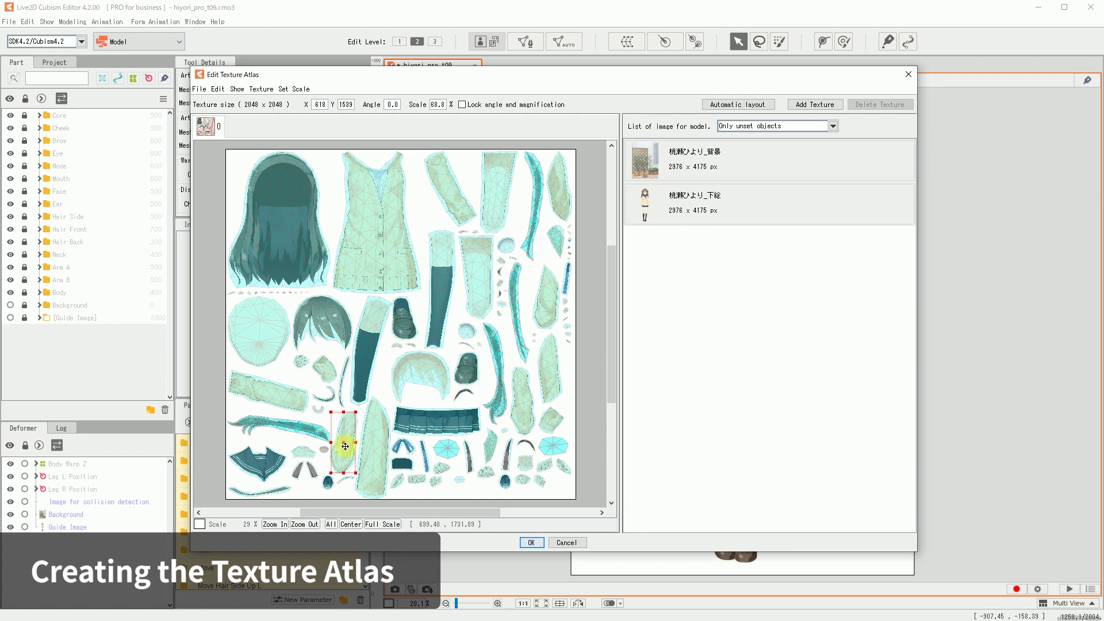
click(344, 490)
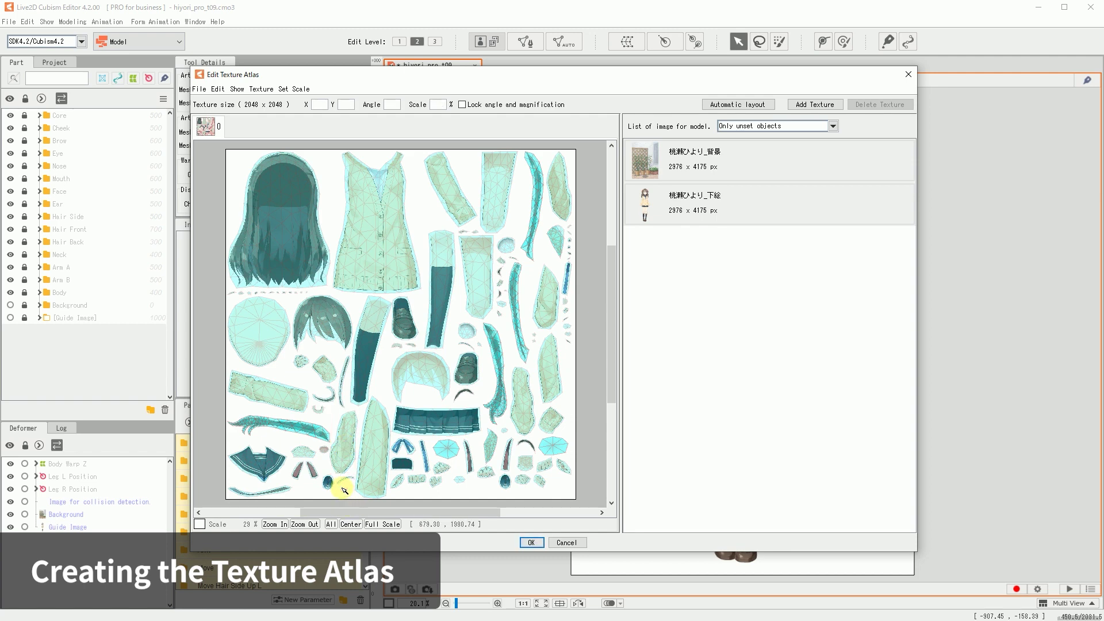
click(630, 337)
click(806, 106)
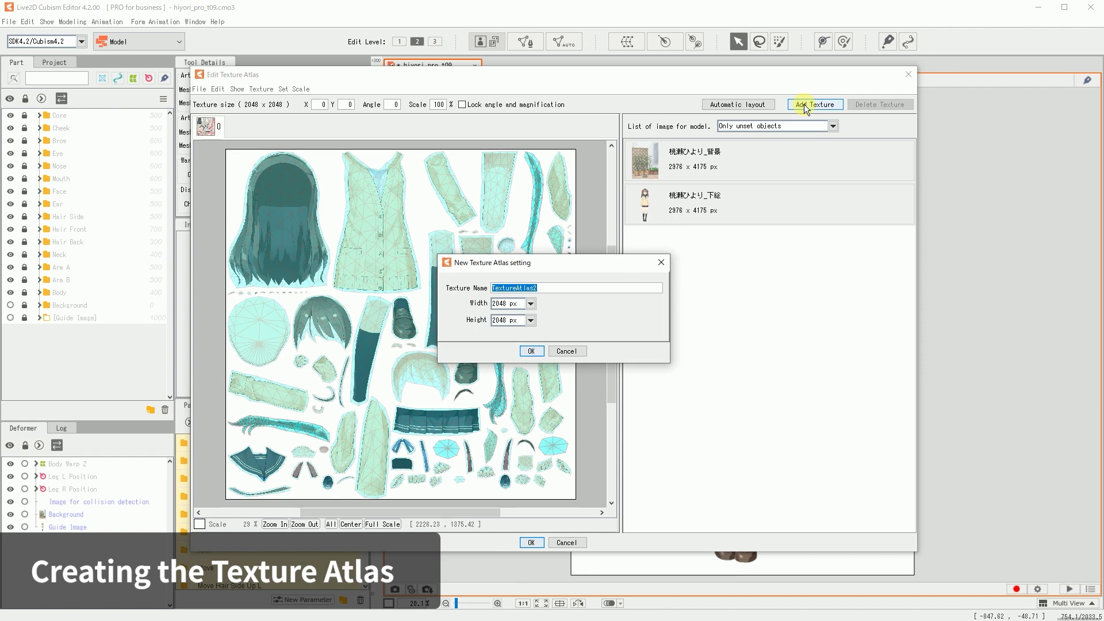
Step: Create the second 2048 px texture and move the back hair piece onto the other sheet
click(535, 350)
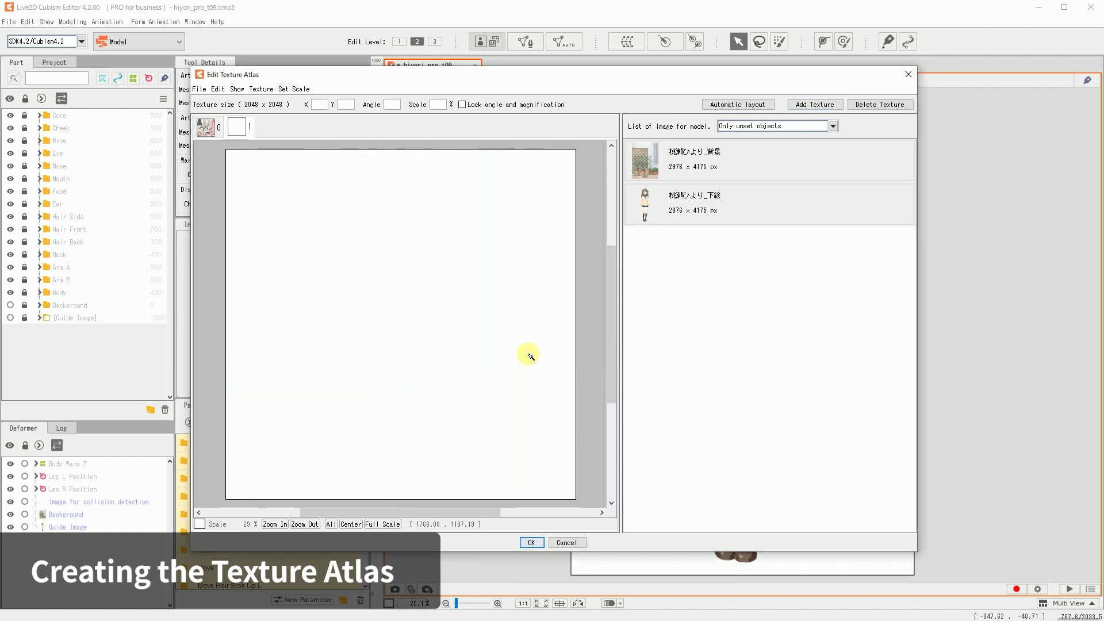
click(206, 126)
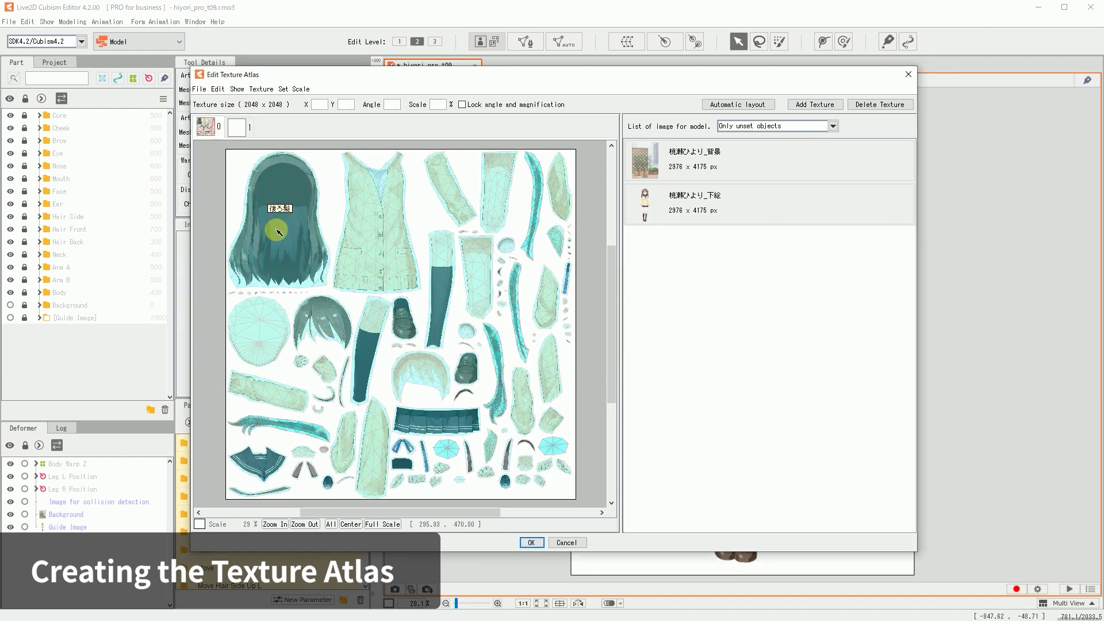
click(278, 232)
drag(278, 232, 234, 133)
click(345, 210)
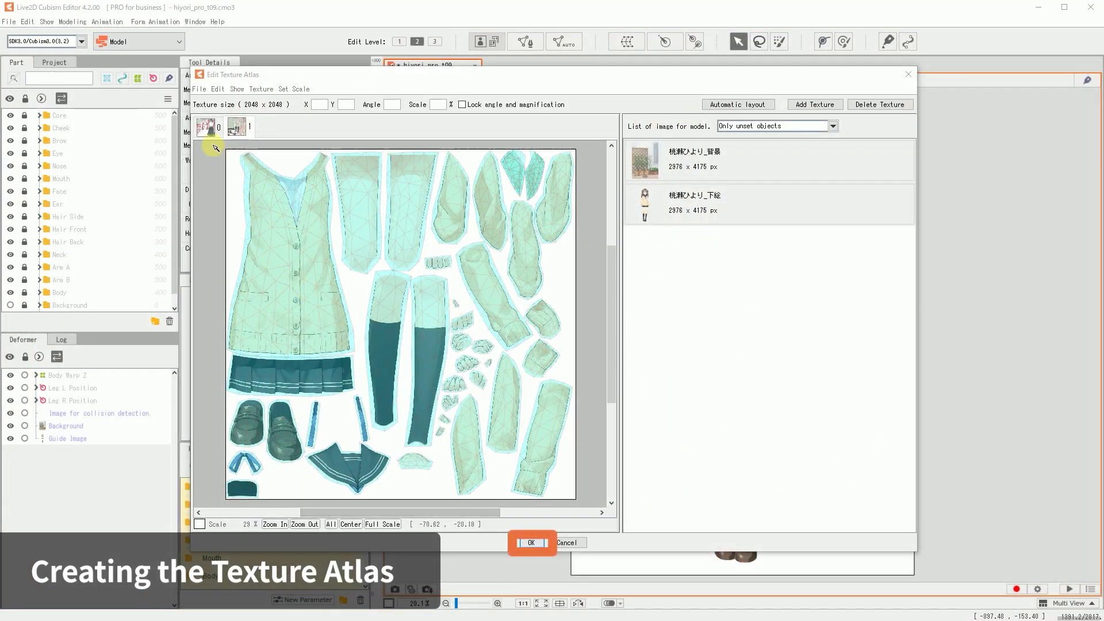
Step: Review texture sheet 0 and apply the two-sheet texture atlas
click(203, 131)
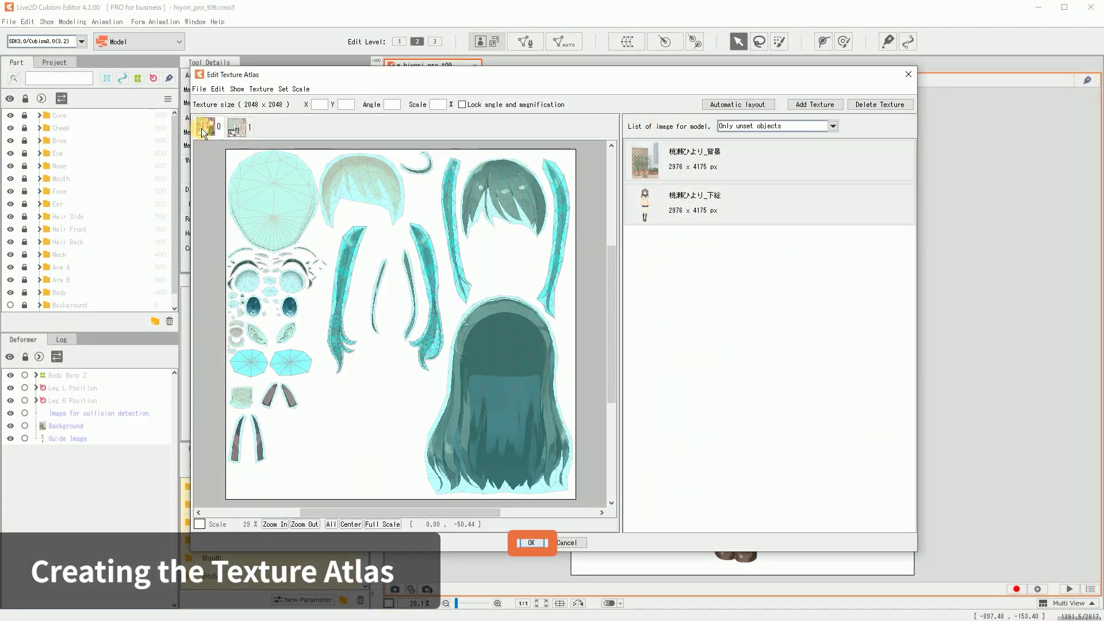
click(536, 544)
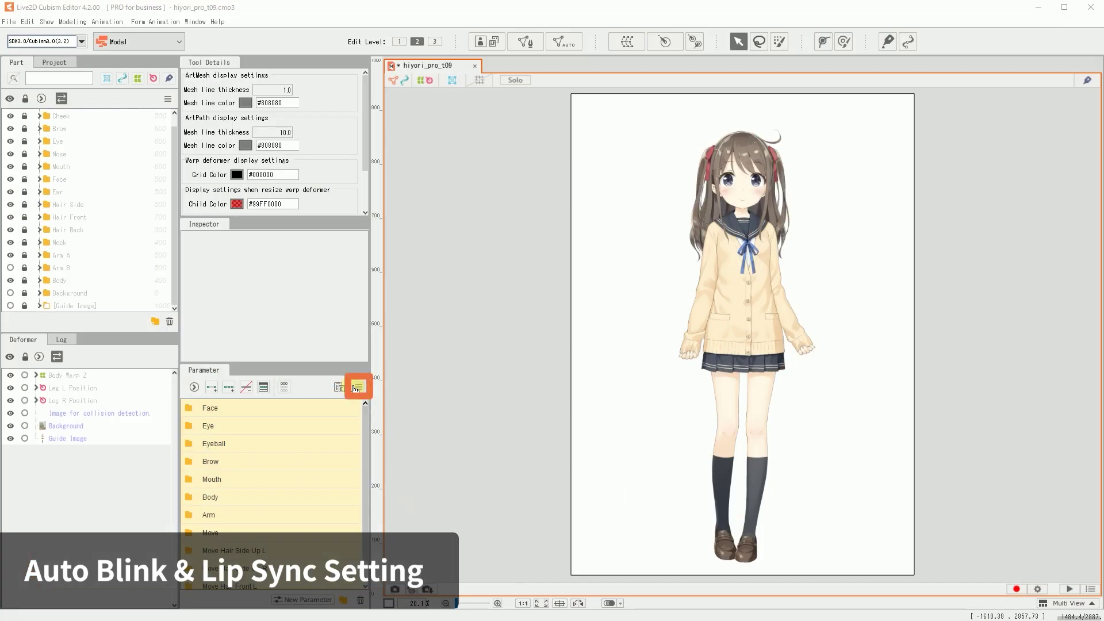
Step: Enable eye blinking for Eye L/R Open and lip-sync for Mouth Open
click(358, 387)
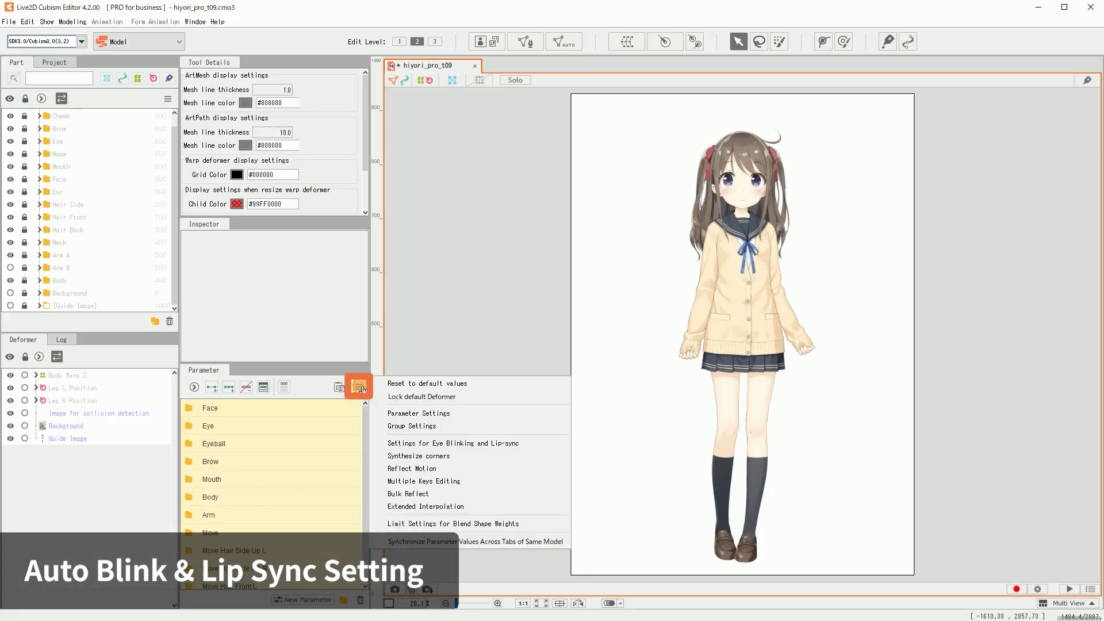
click(446, 444)
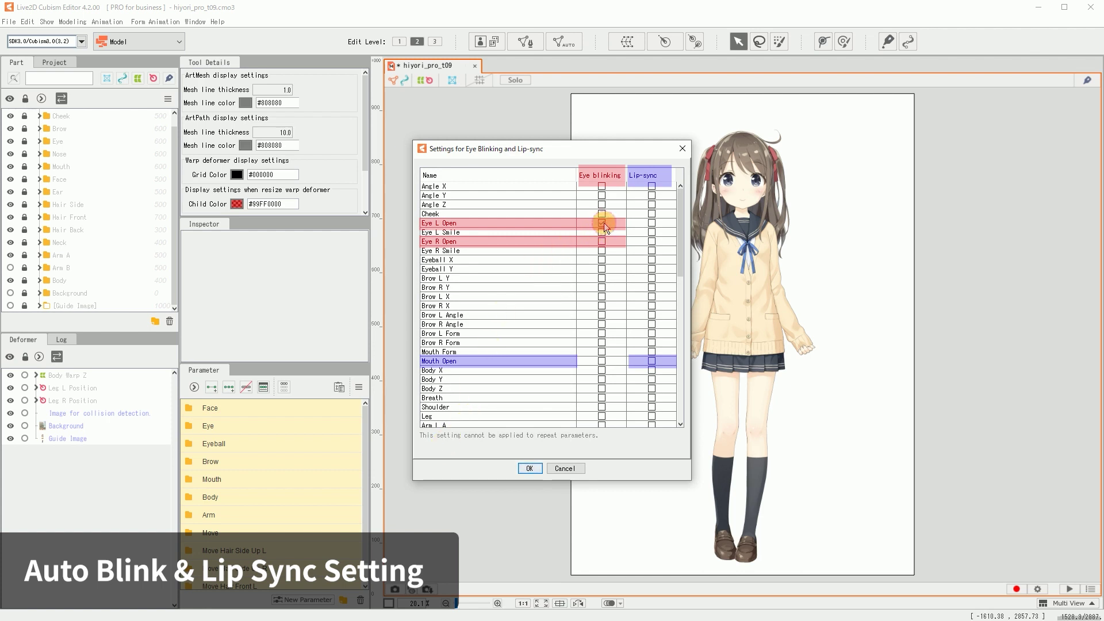
click(601, 241)
click(651, 361)
click(529, 469)
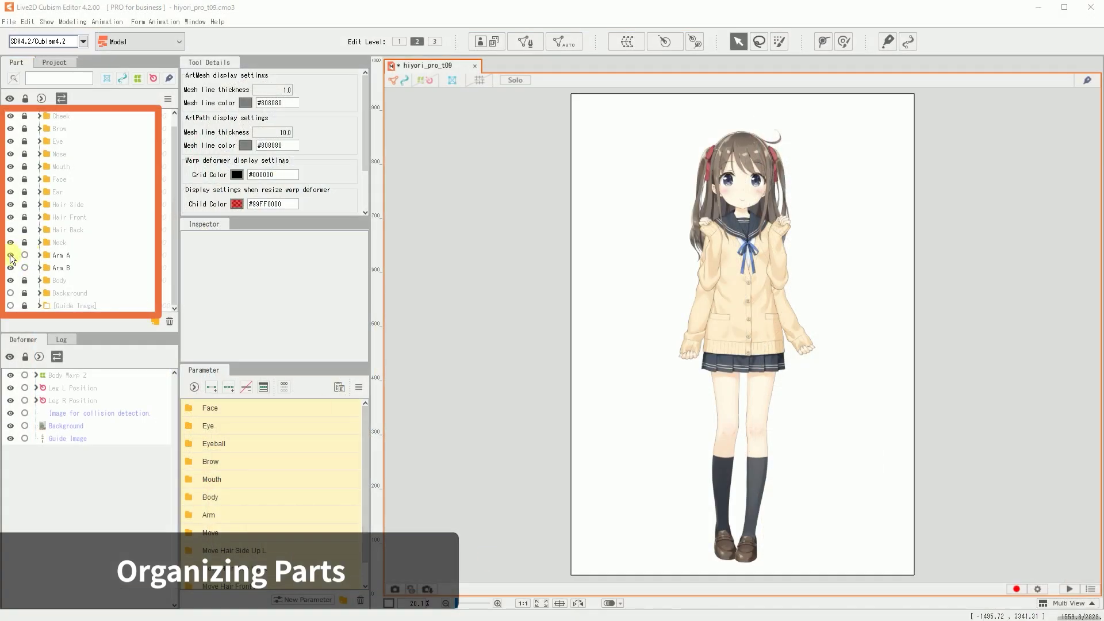
Step: Toggle Arm A and Arm B visibility to compare the arm sets, then expand Arm A
click(10, 255)
click(10, 255)
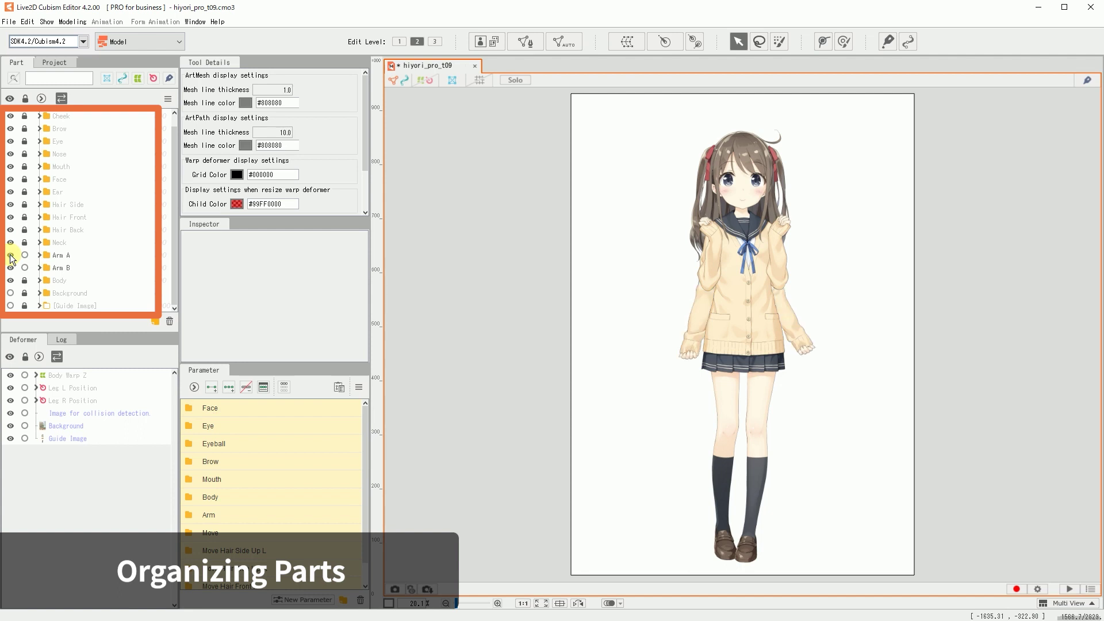
click(10, 267)
click(10, 268)
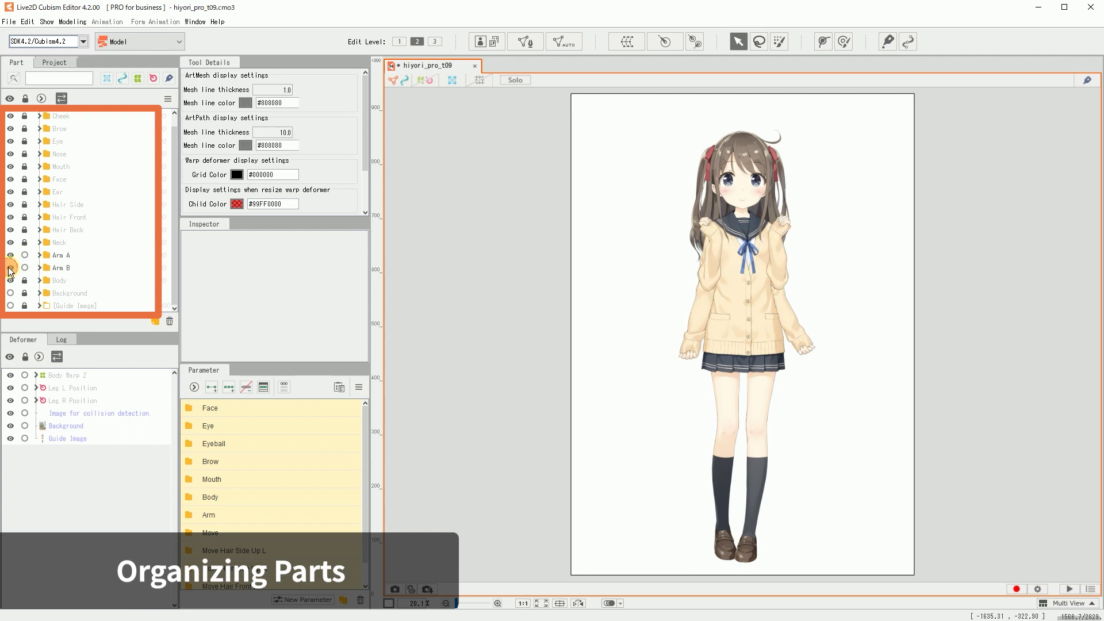
click(39, 256)
scroll(82, 252, down, 4)
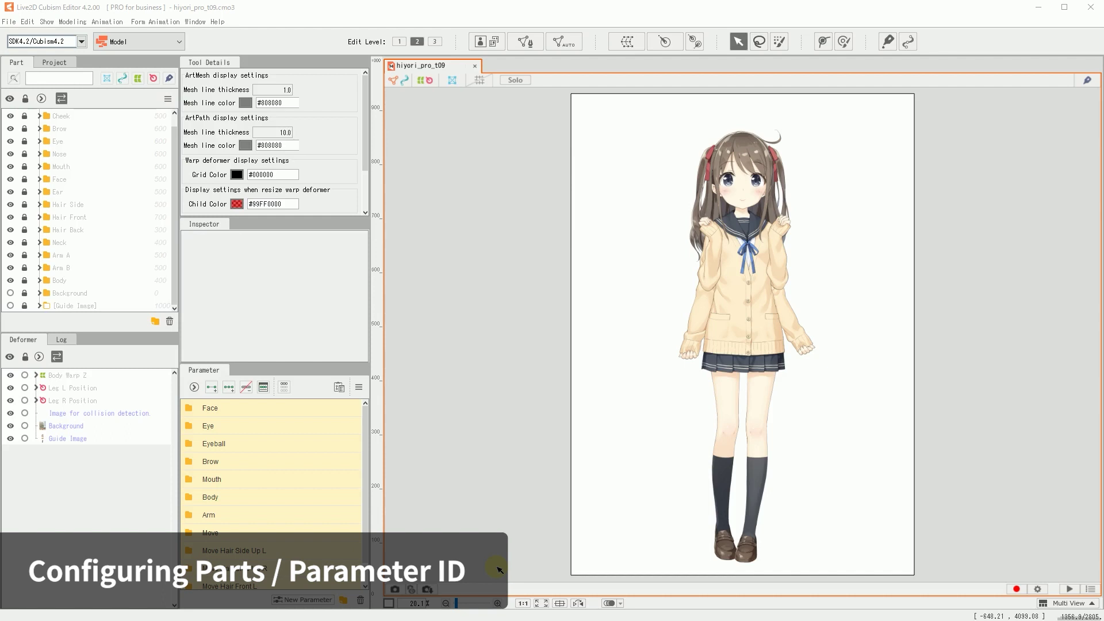
Step: In Part Settings, change IDs PartArm1 and PartArm2 to PartArmA and PartArmB
click(167, 99)
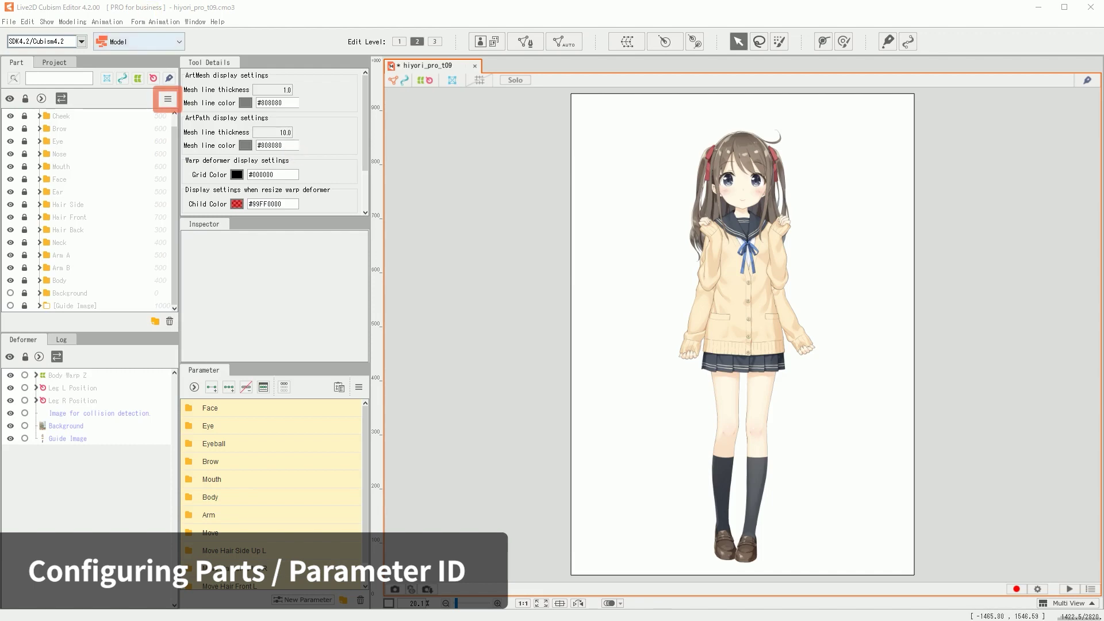
click(196, 102)
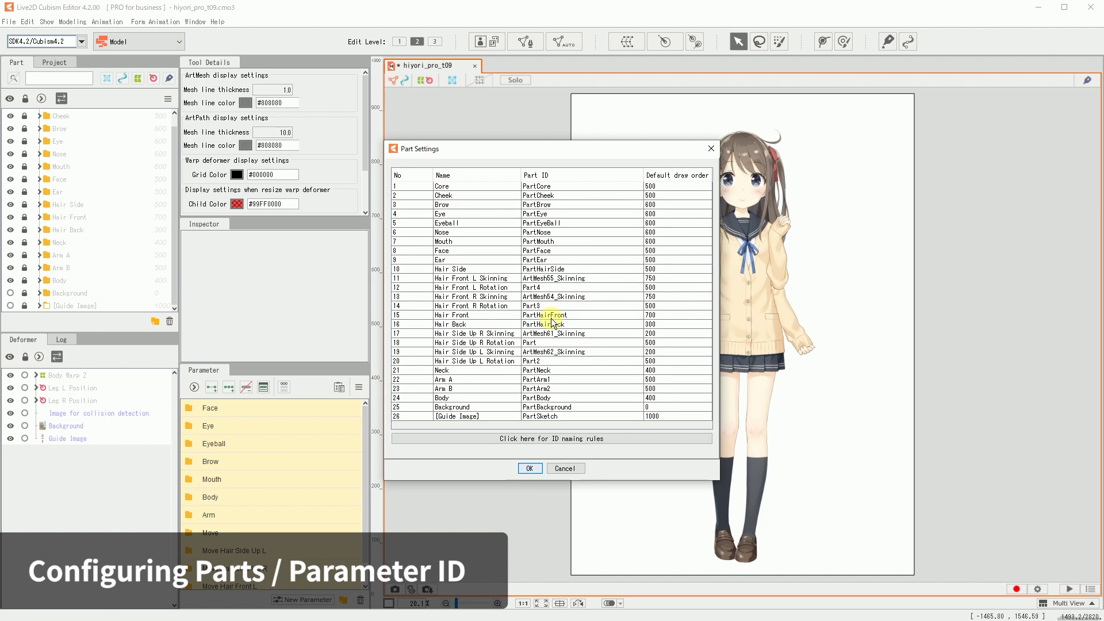
click(563, 380)
click(563, 380)
click(563, 389)
click(560, 387)
key(BackSpace)
text(B)
key(Return)
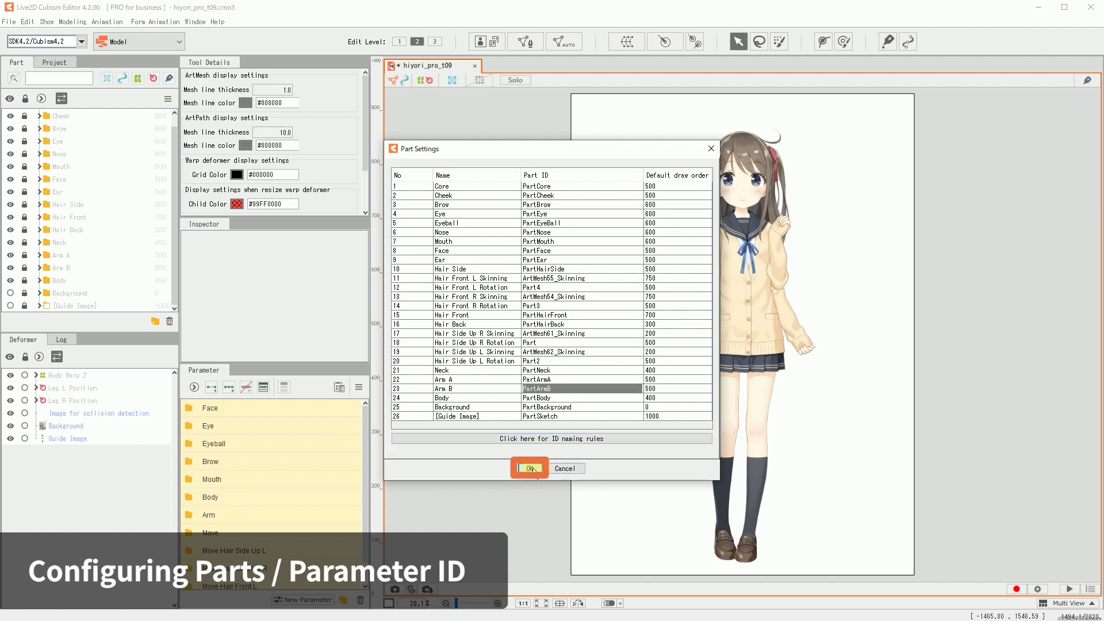
click(530, 469)
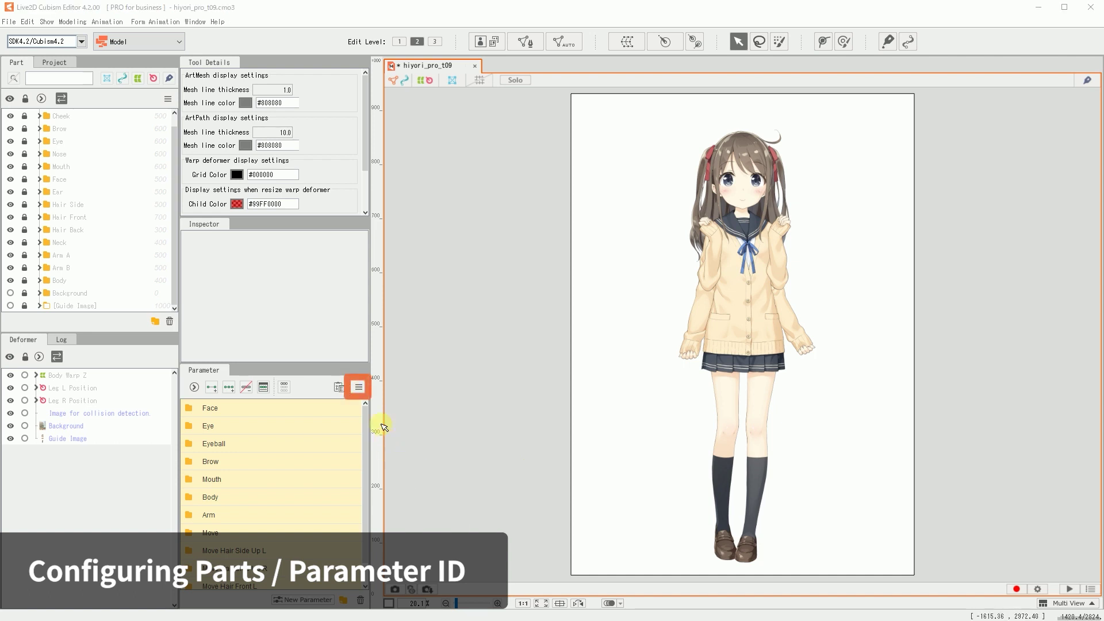
click(358, 387)
click(419, 413)
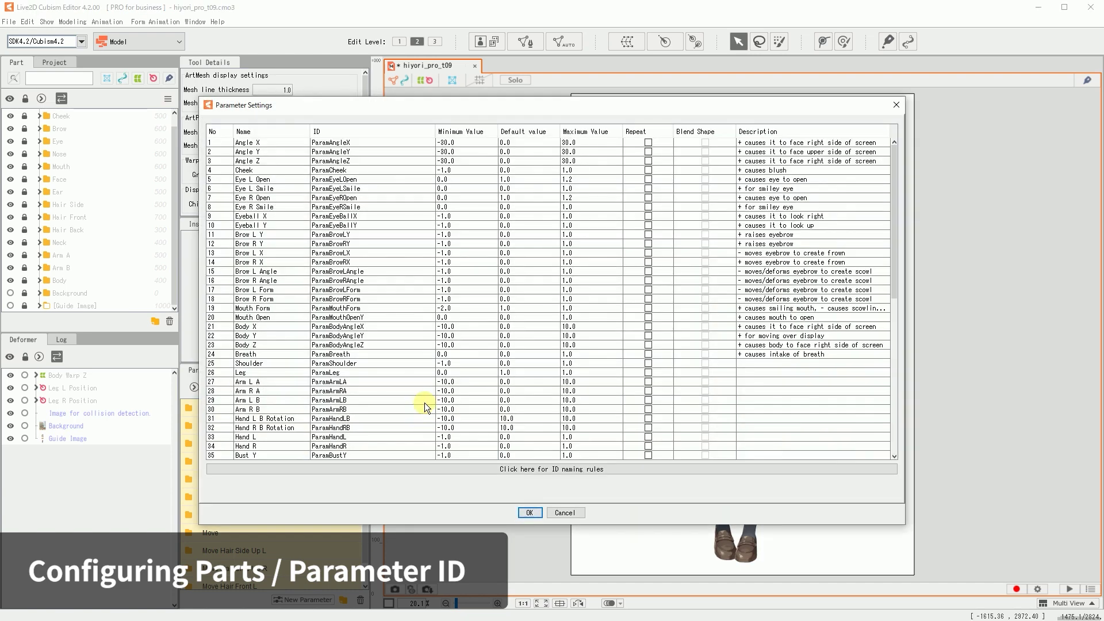
scroll(516, 339, down, 4)
scroll(516, 341, down, 8)
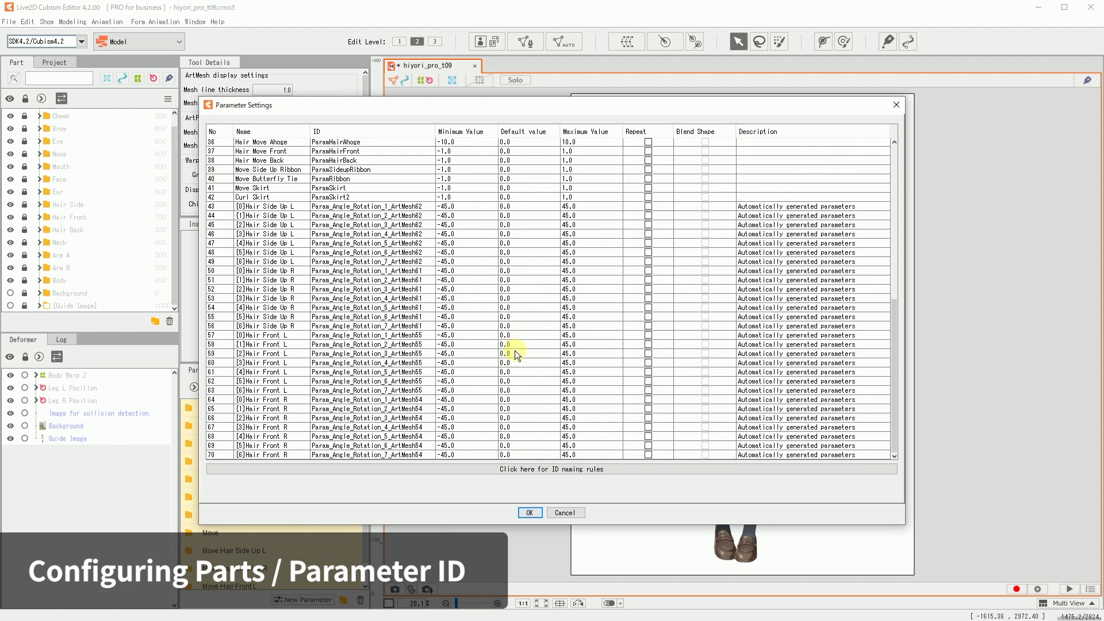
scroll(515, 350, up, 7)
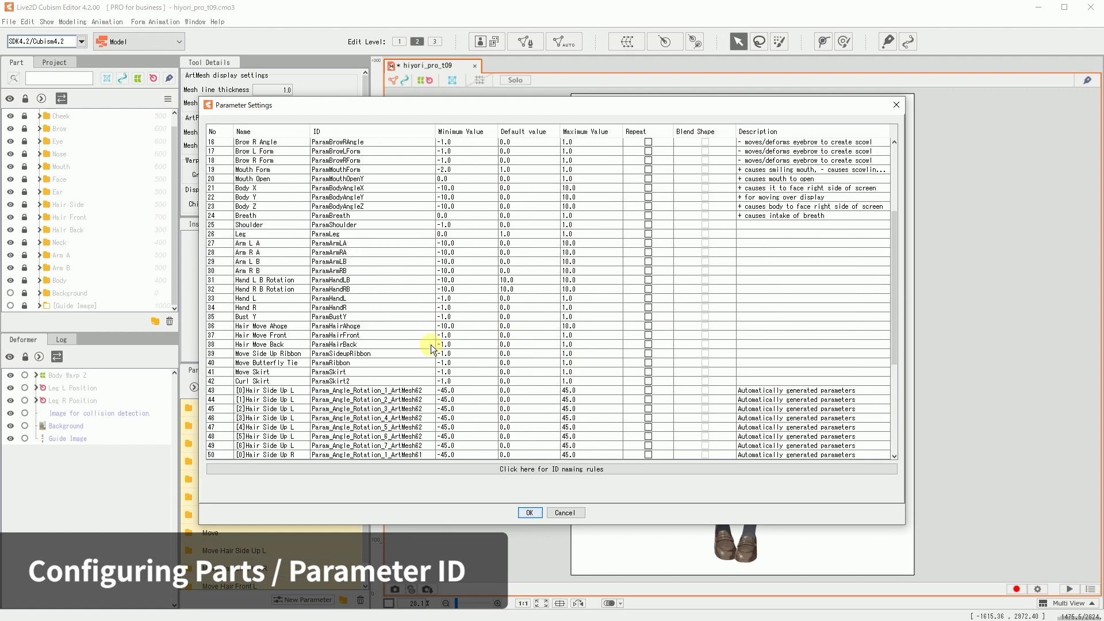
click(368, 371)
click(368, 372)
key(Return)
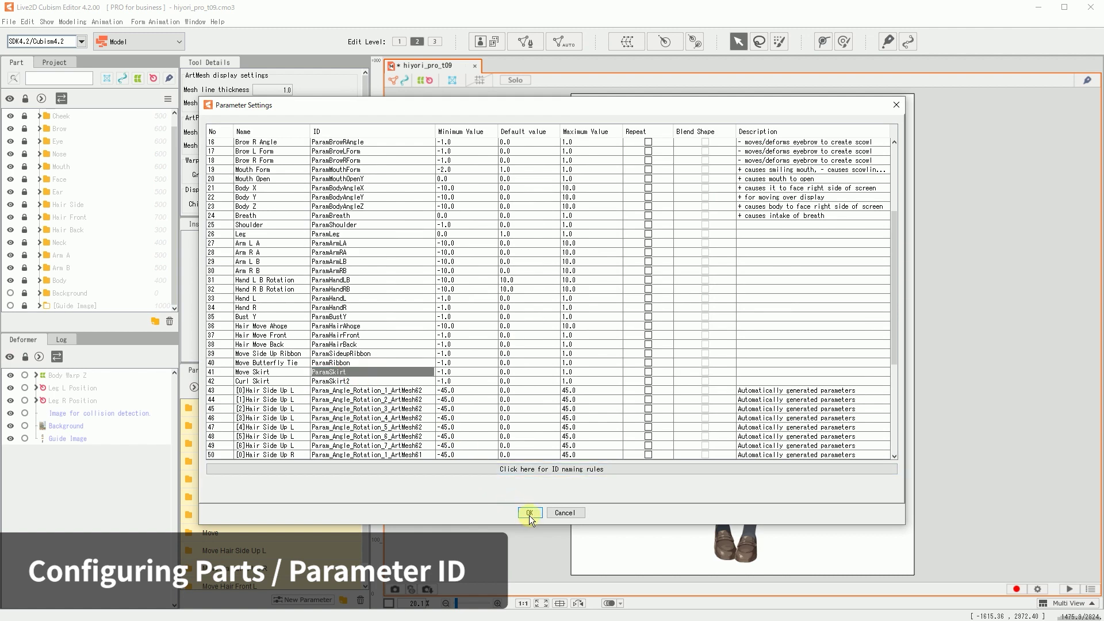
click(529, 513)
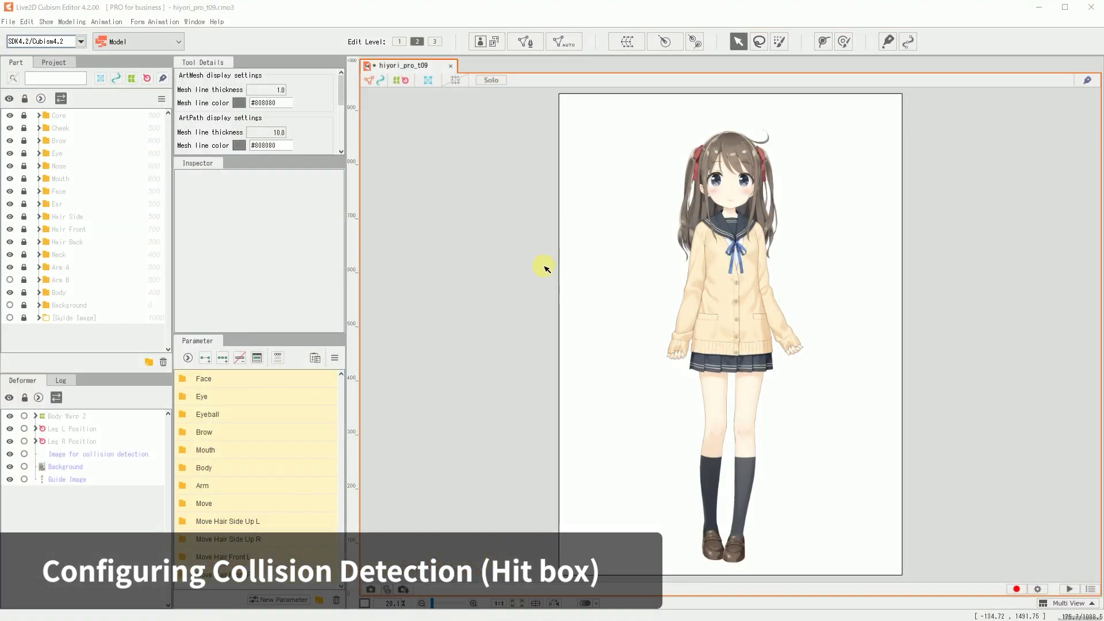
Step: Create a collision-detection ArtMesh (HitArea2) from the Modeling > ArtMesh menu
click(71, 21)
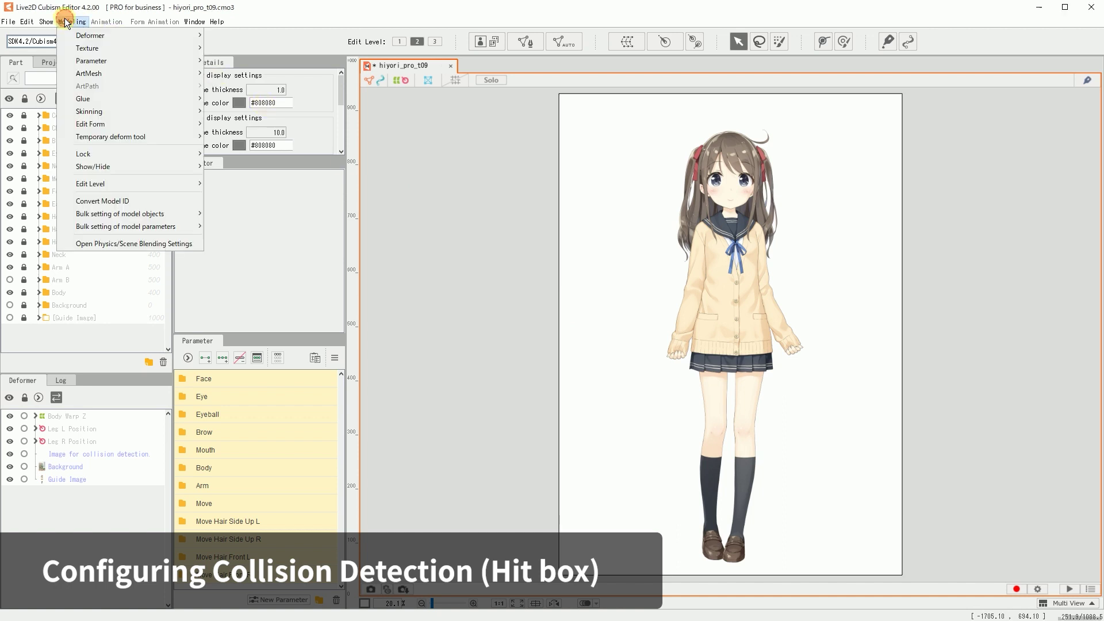
mouse_move(90, 71)
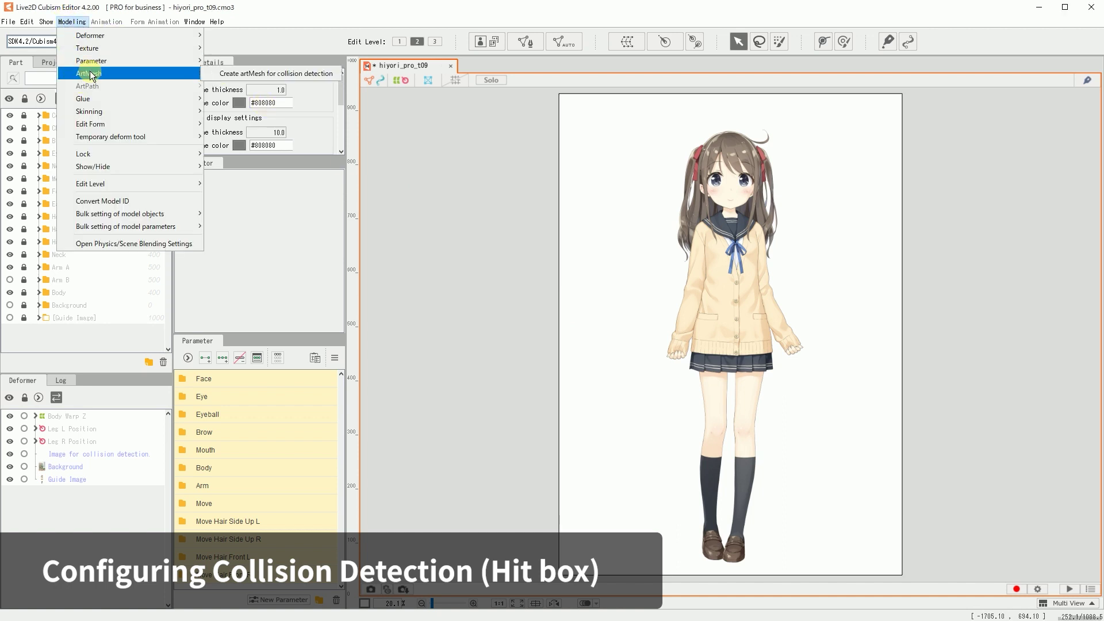
click(228, 73)
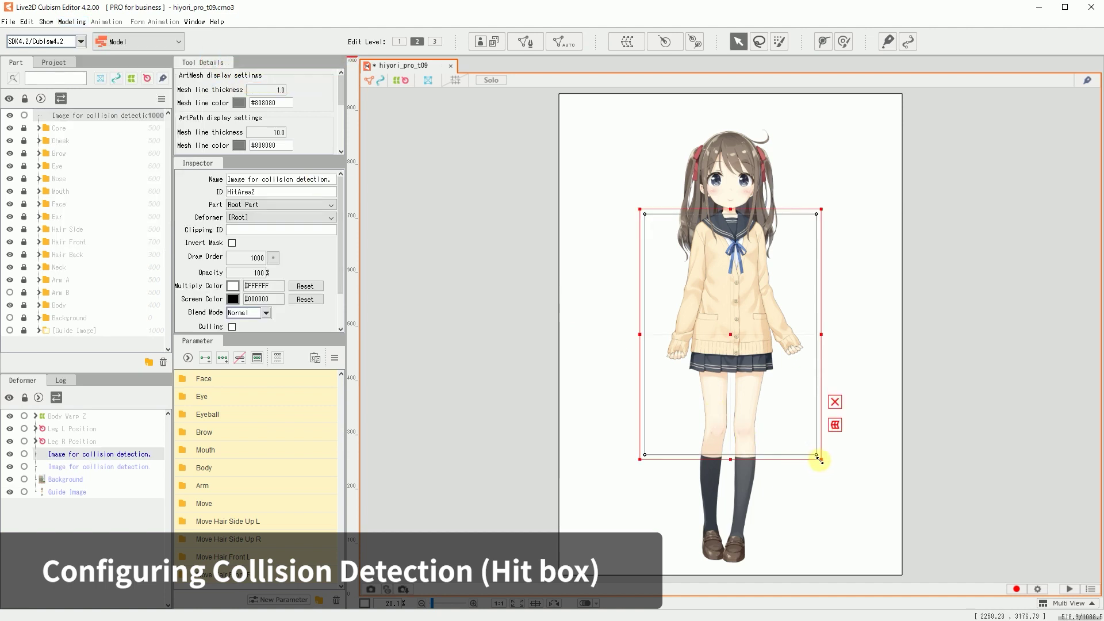
Step: Resize and move the hit box so it frames the character's head
drag(817, 456, 736, 309)
drag(689, 261, 737, 181)
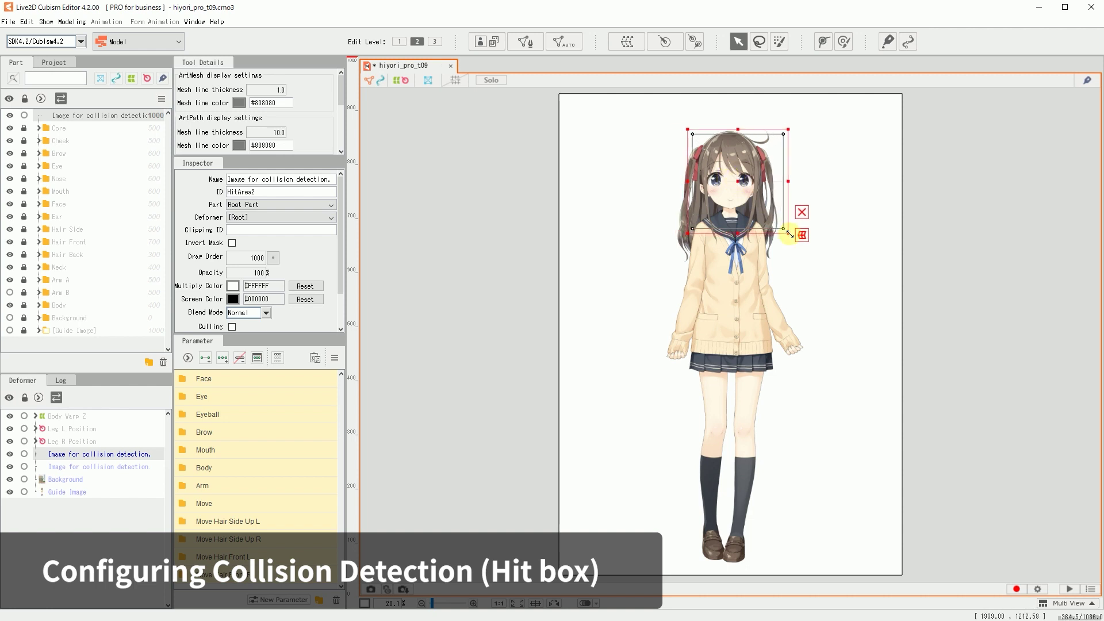
drag(788, 233, 767, 217)
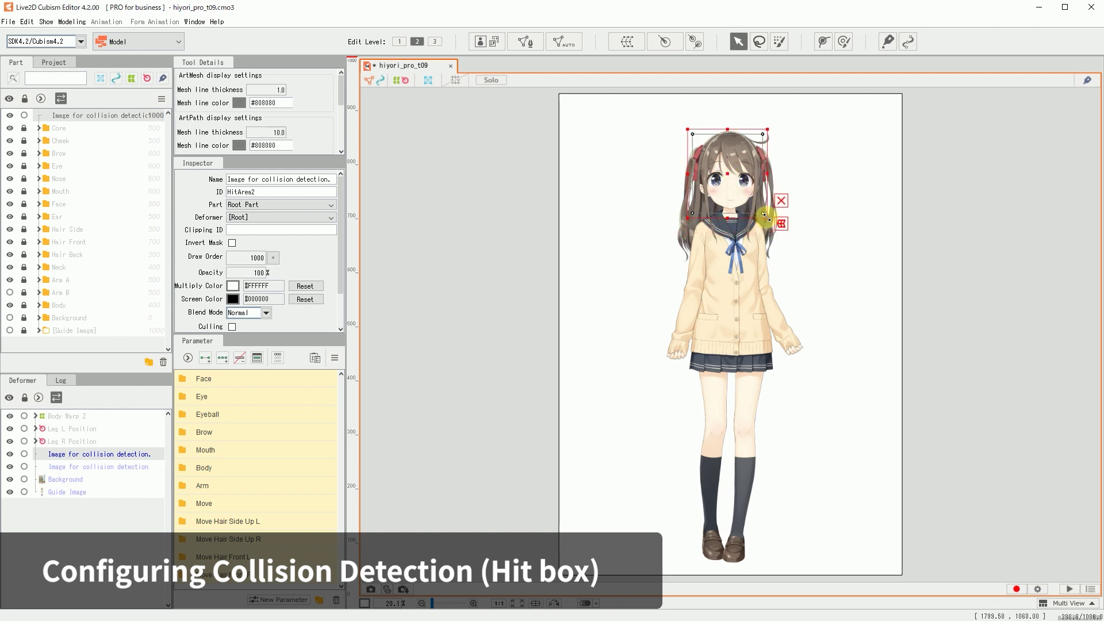
Step: Turn the Body parameter to test the hit box, then reset all parameters to defaults
click(206, 470)
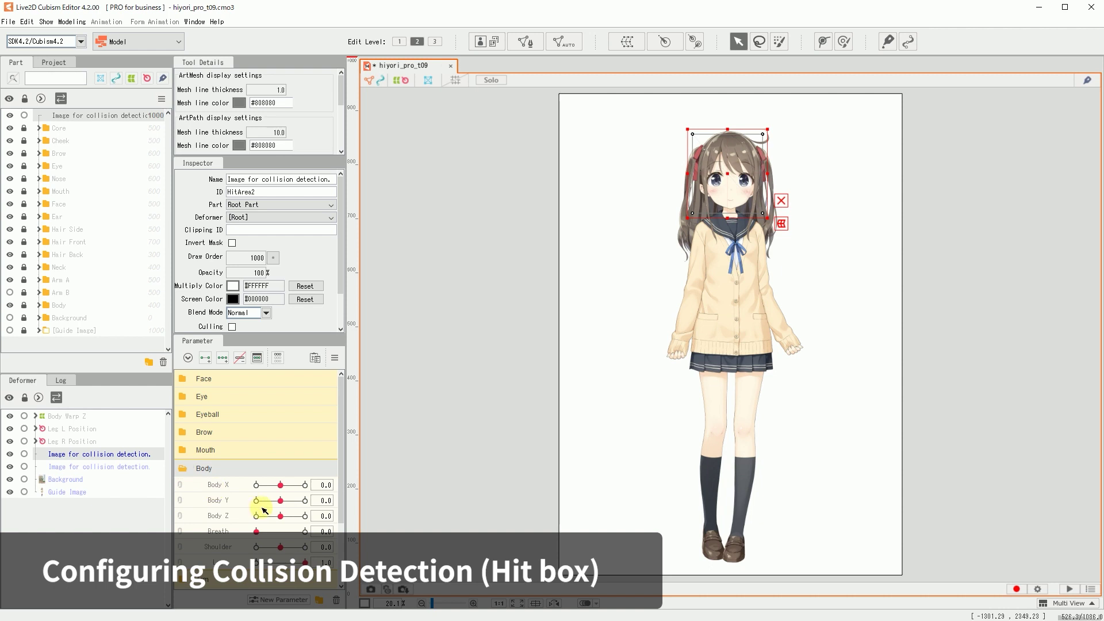
drag(280, 516, 305, 501)
click(334, 358)
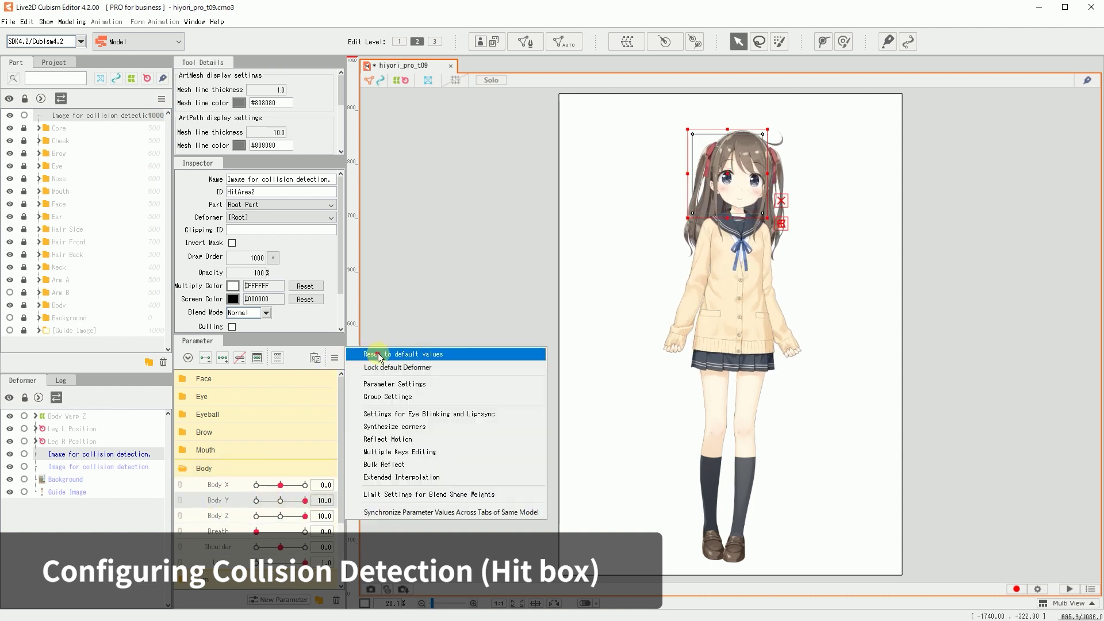
click(382, 353)
Step: Parent the hit box to the Face Rotation deformer and confirm it follows the body turn
click(333, 217)
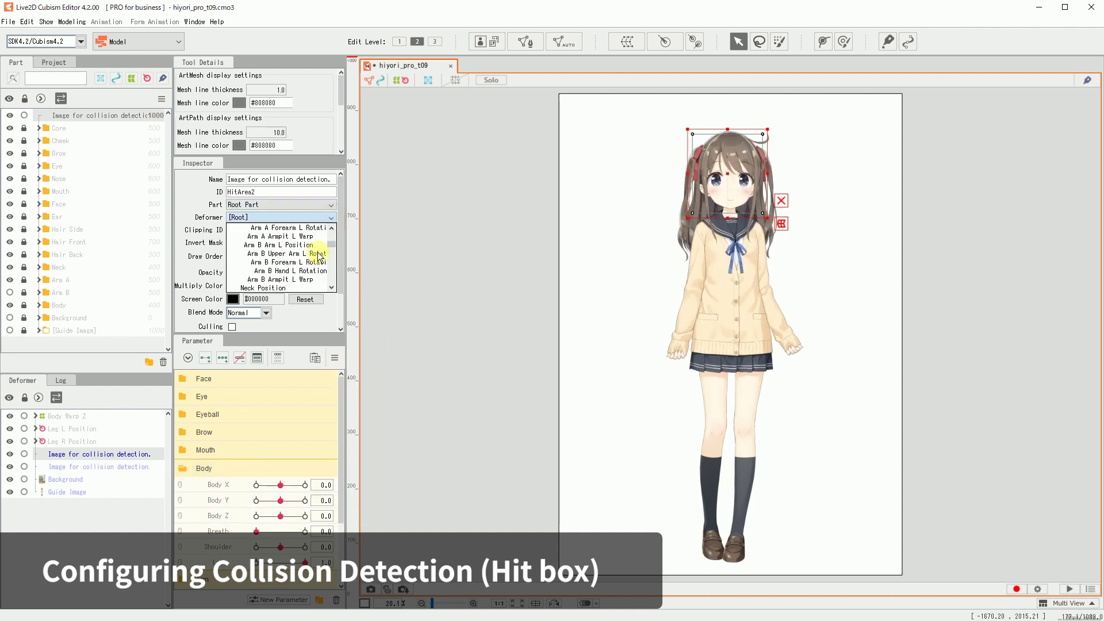
scroll(317, 252, down, 5)
click(279, 245)
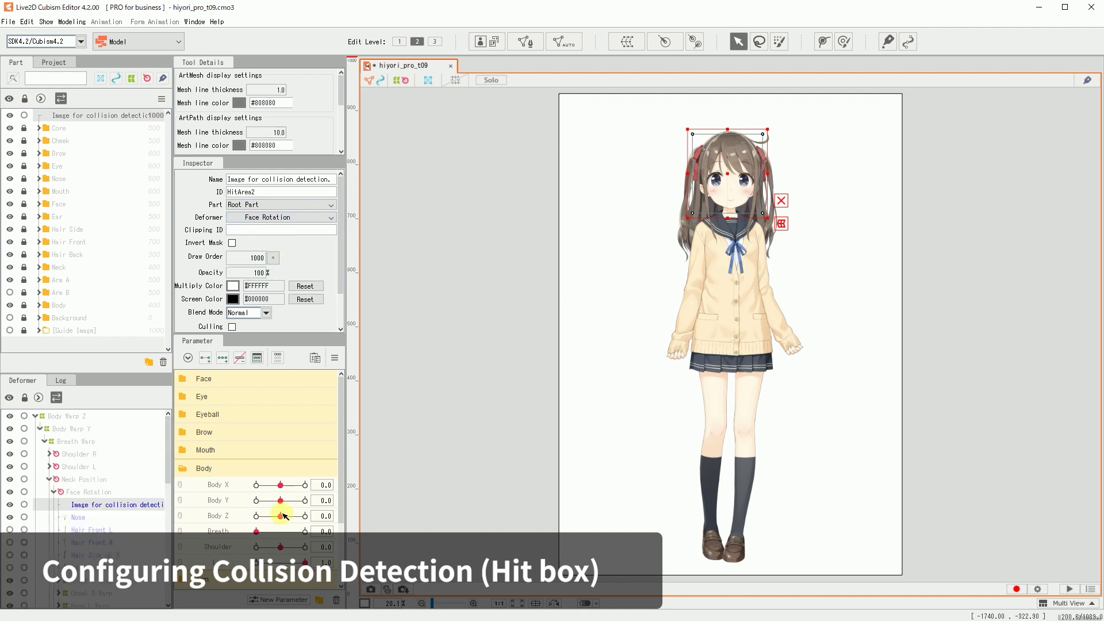
drag(280, 515, 322, 500)
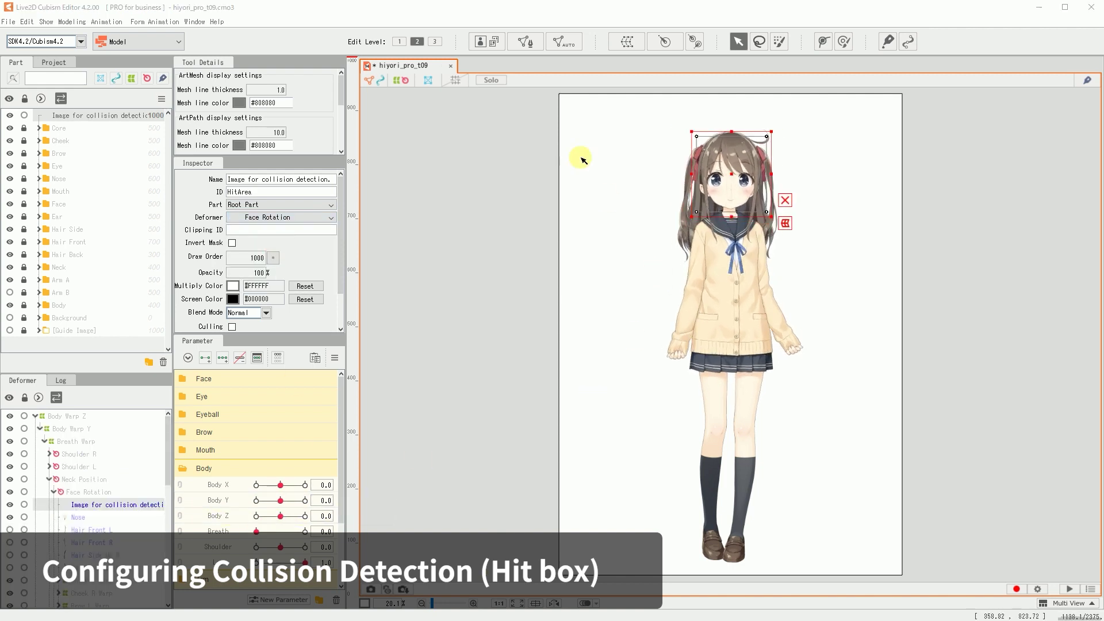
click(475, 42)
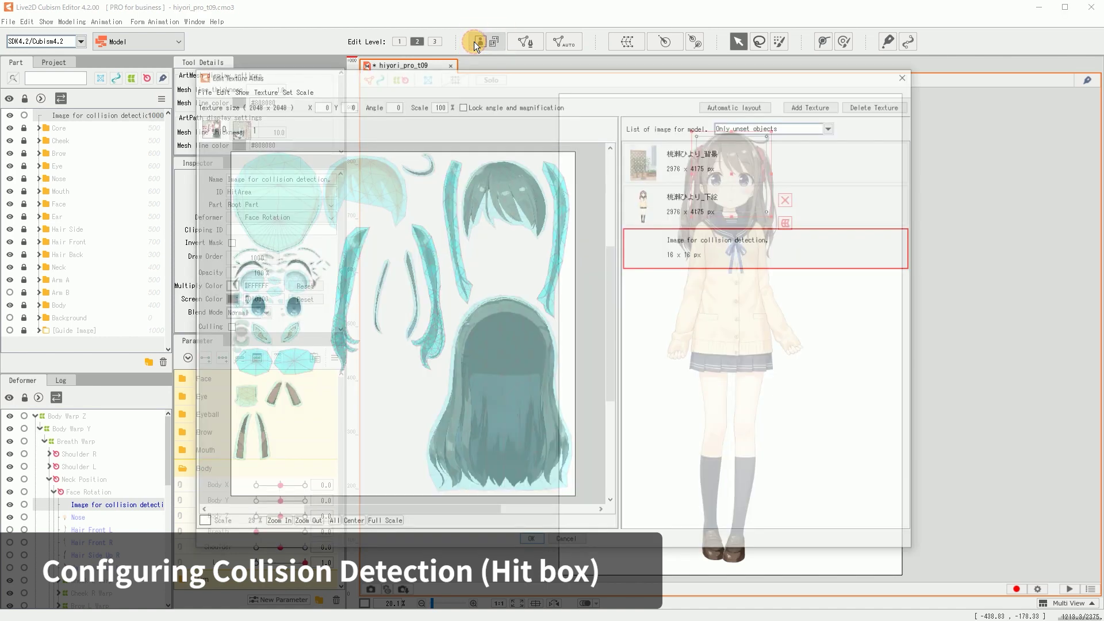
Step: Place the 16 × 16 collision image at the atlas's top-left corner, check the whole sheet, and apply
double_click(693, 255)
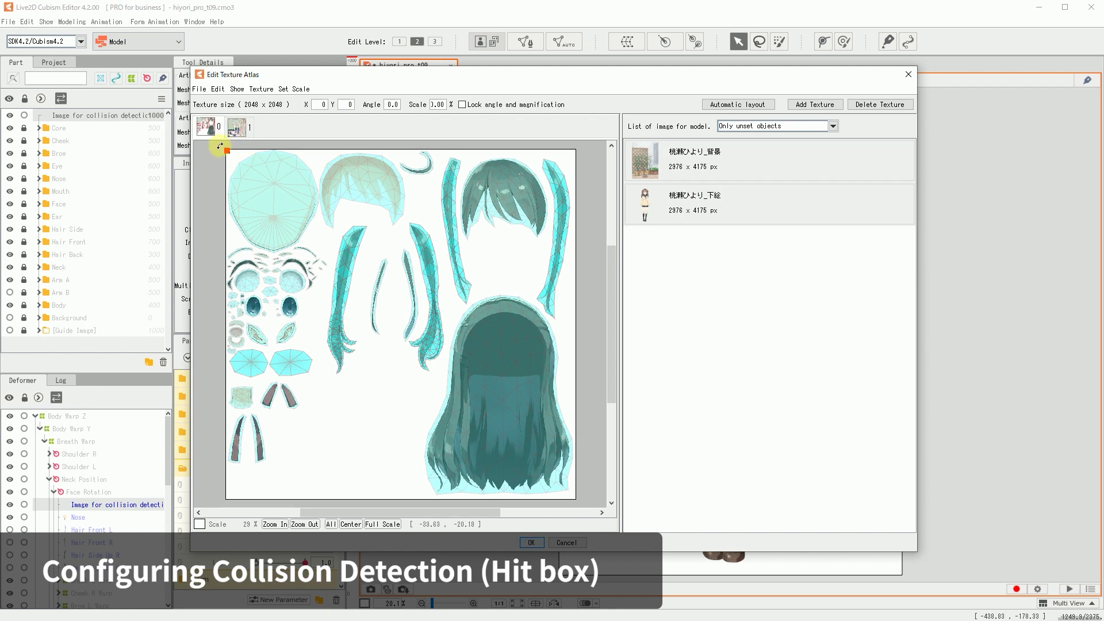
scroll(242, 150, up, 10)
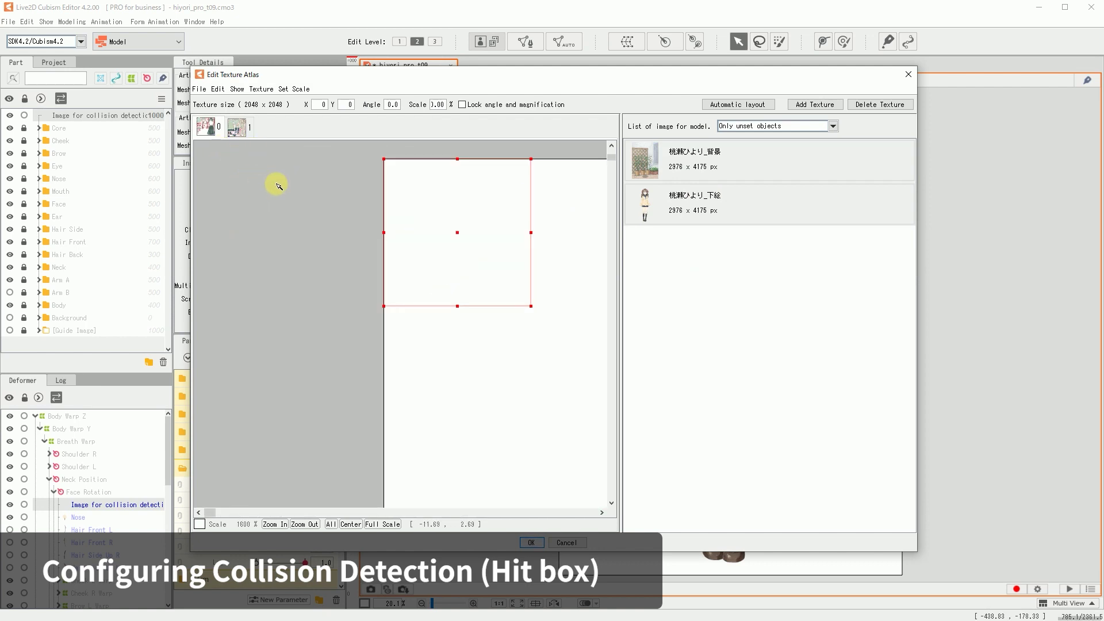
click(303, 525)
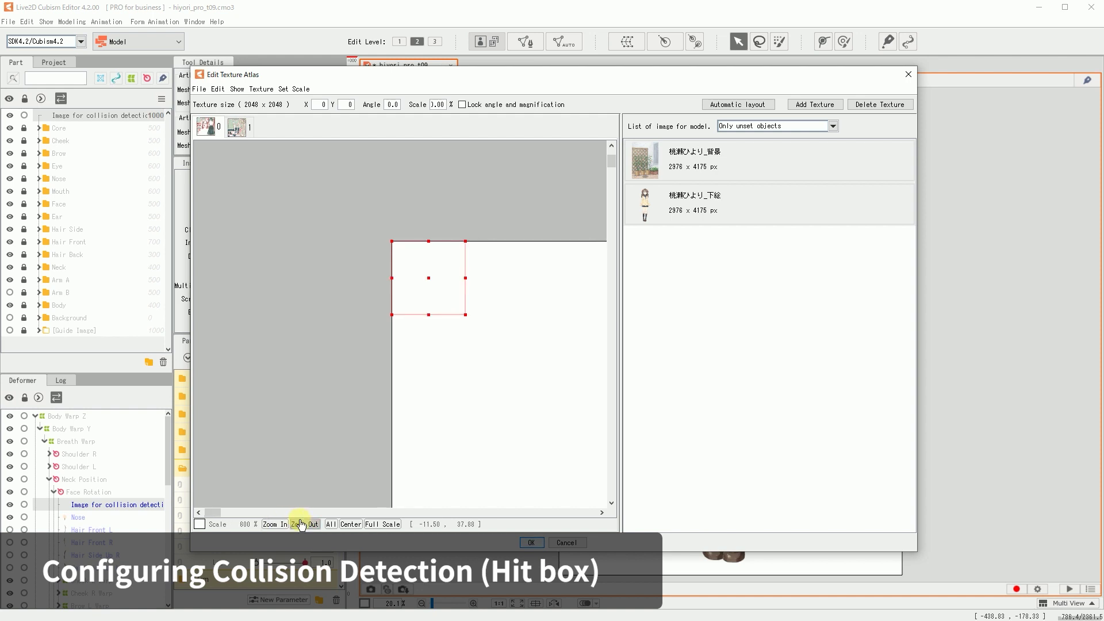
click(331, 525)
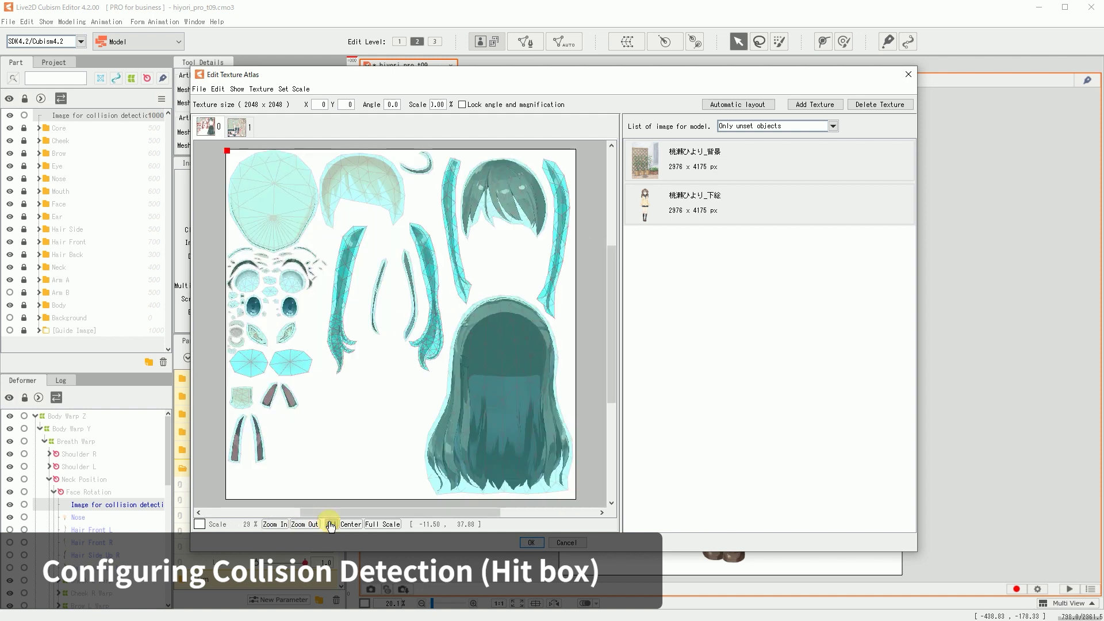
click(529, 542)
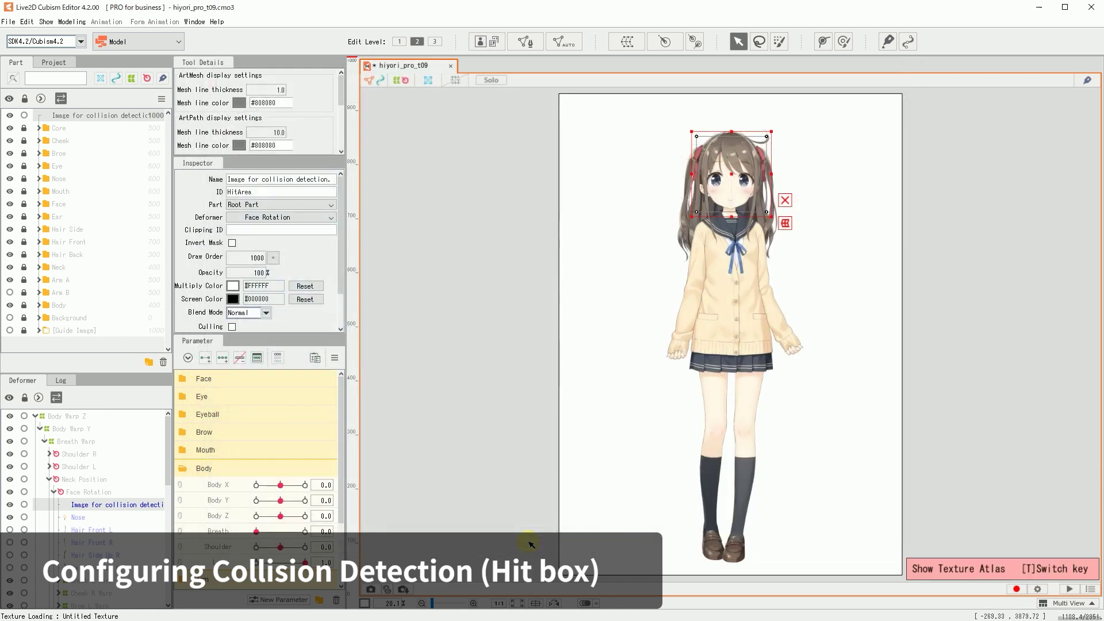
Step: Save the hiyori_pro_t09 model file from the File menu
click(10, 23)
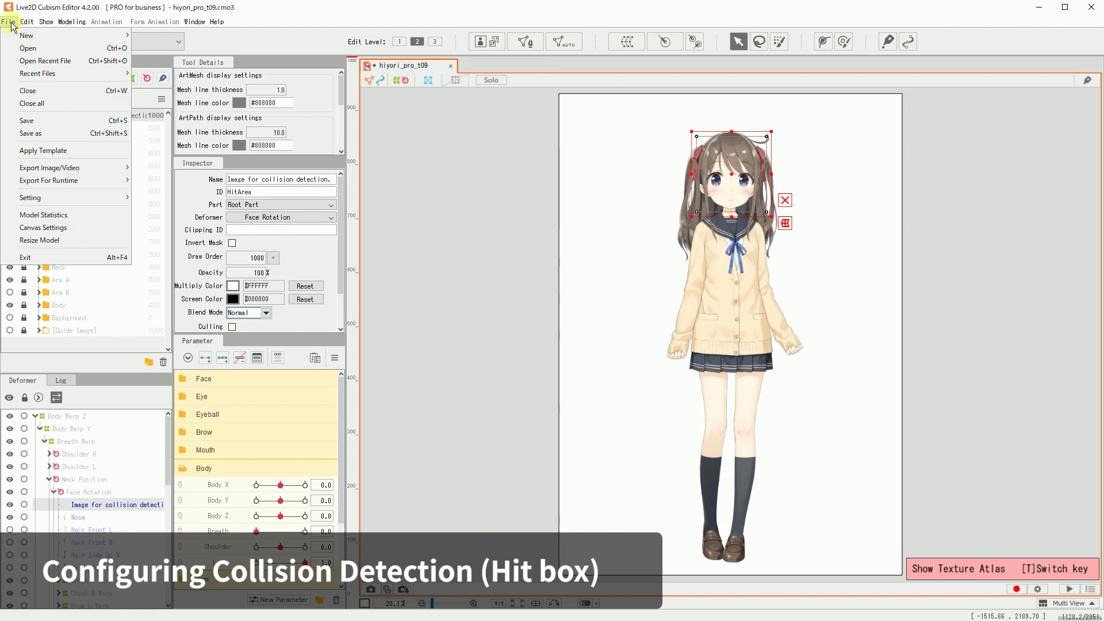
click(25, 121)
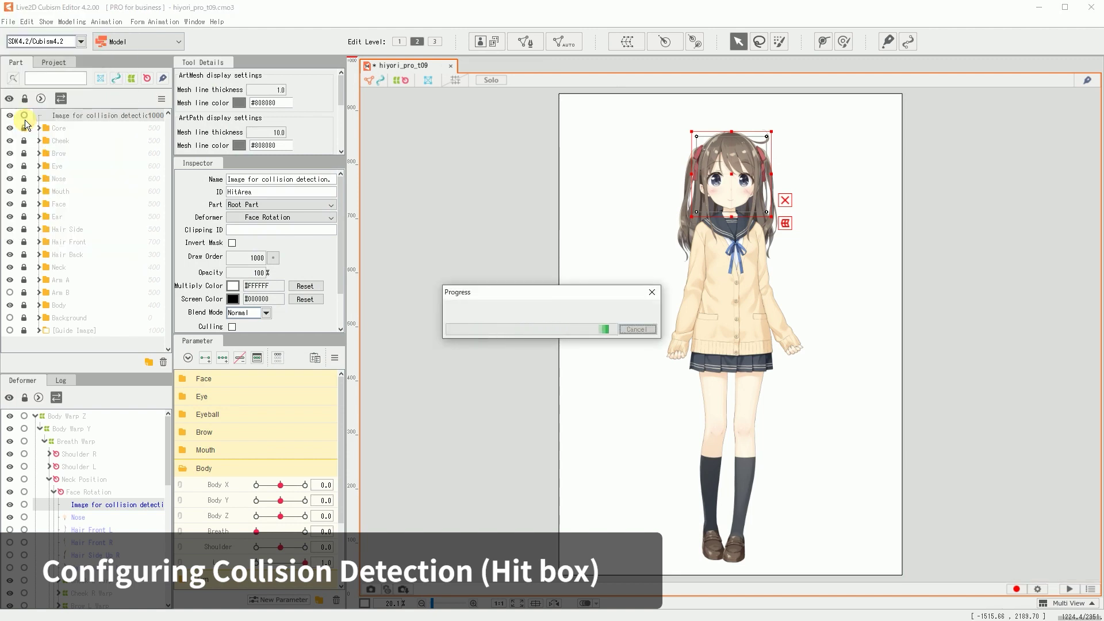